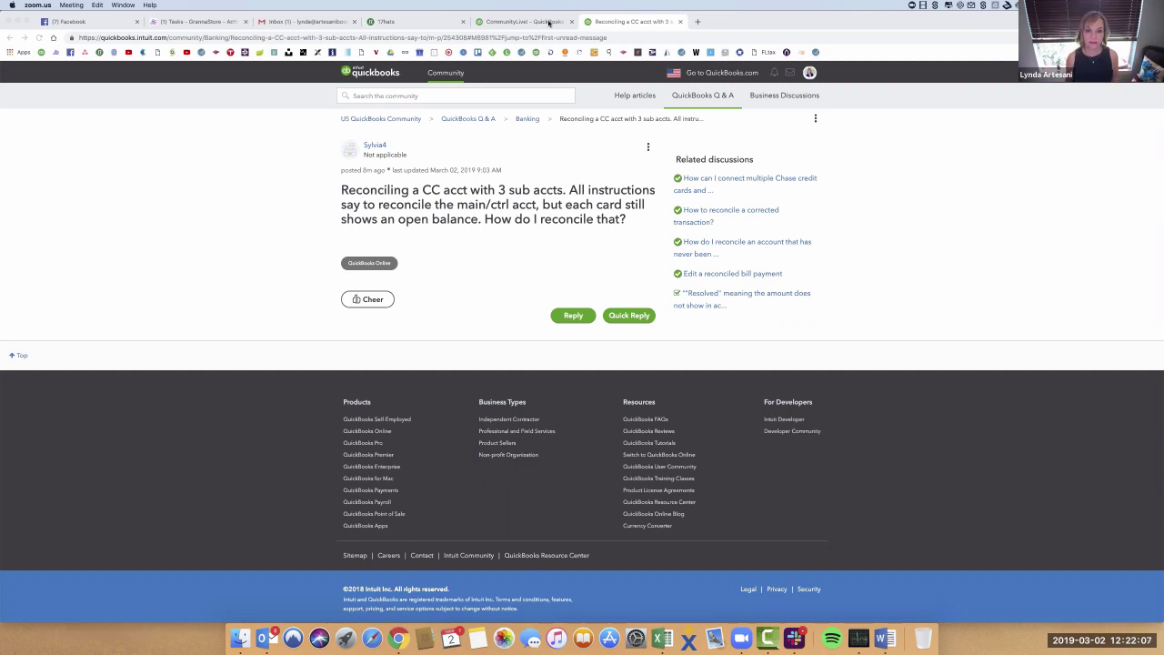
Return to the company balance sheet, where Chase CC sub-accounts net to -7,480.50
{"action": "left_click", "coordinate": [523, 21]}
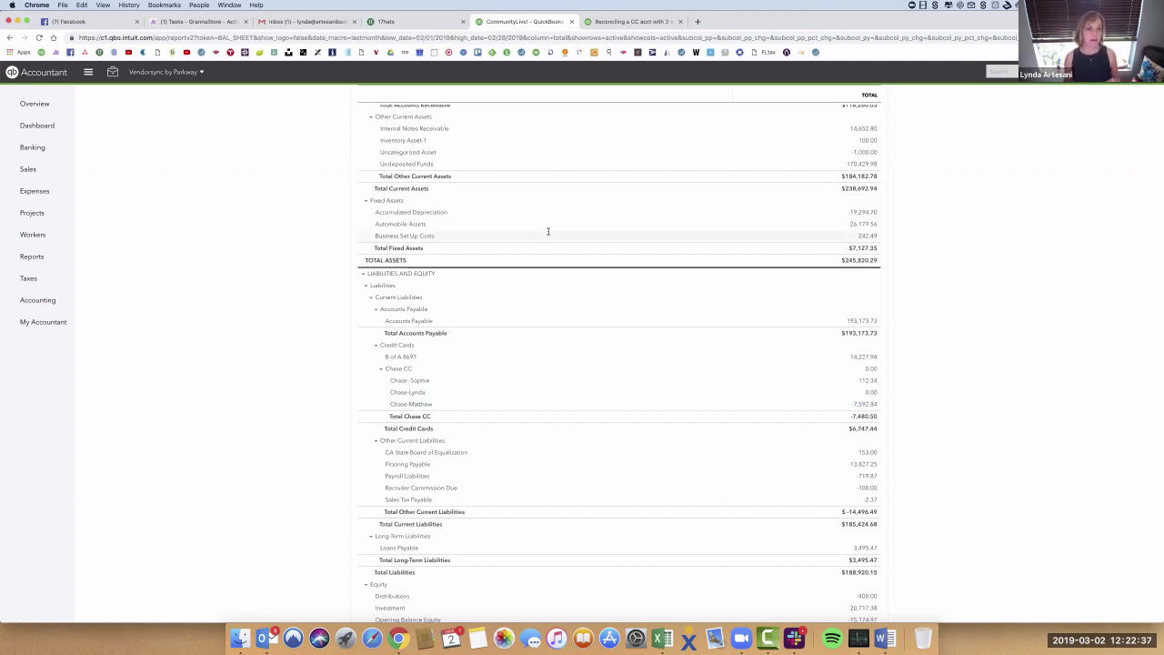
Go to the Bank and Credit Cards page listing 229 transactions awaiting review
{"action": "left_click", "coordinate": [33, 153]}
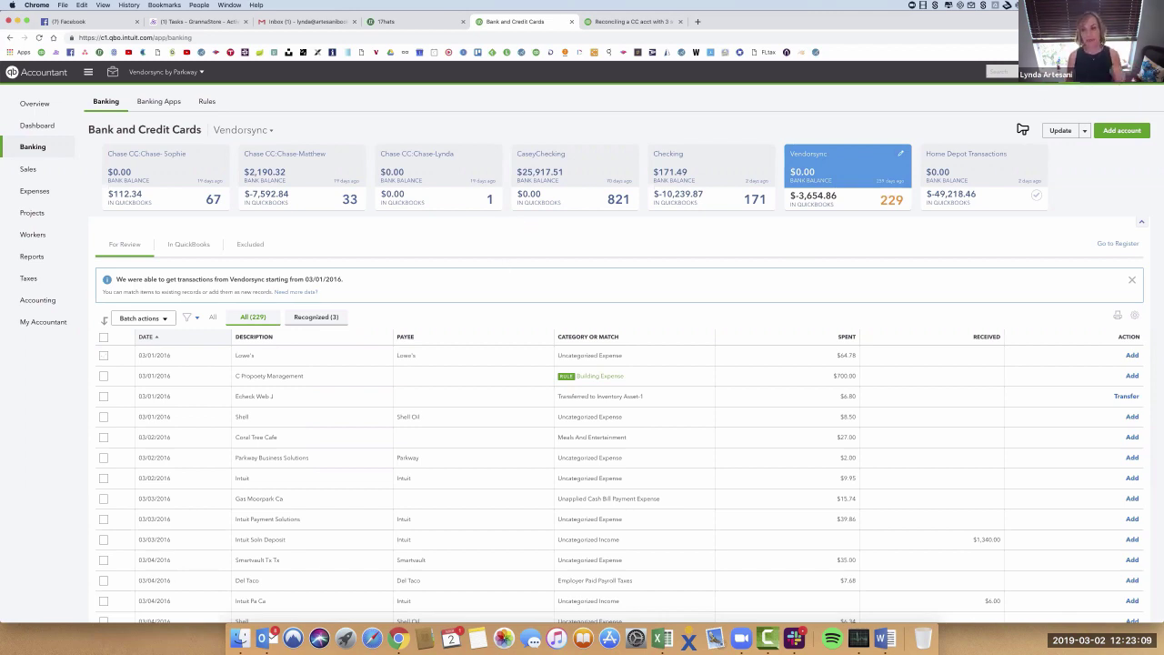
Create Check #1 drawn on CaseyChecking with Chase as payee and begin the first category line
{"action": "left_click", "coordinate": [1021, 130]}
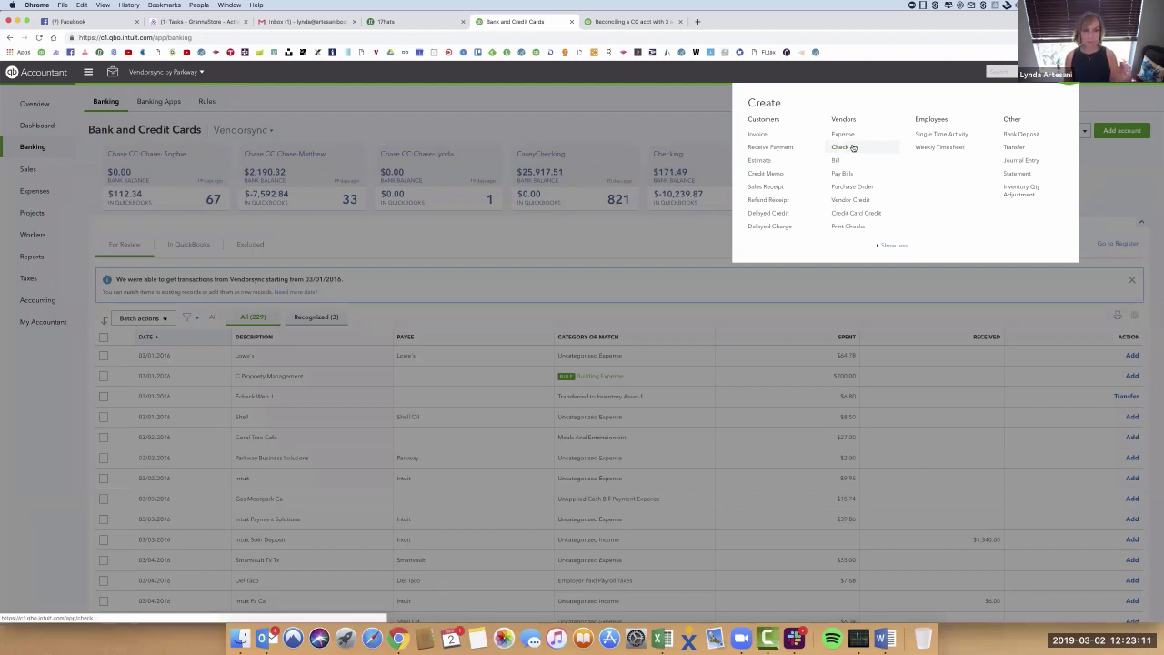
{"action": "left_click", "coordinate": [852, 147]}
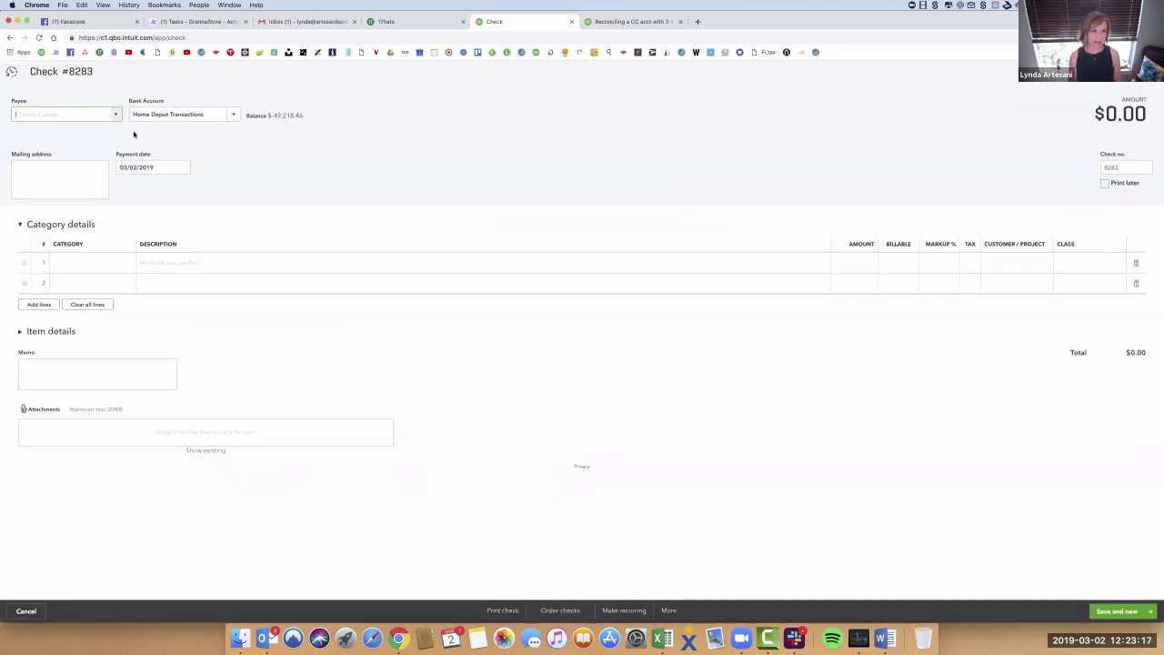
{"action": "left_click", "coordinate": [231, 121]}
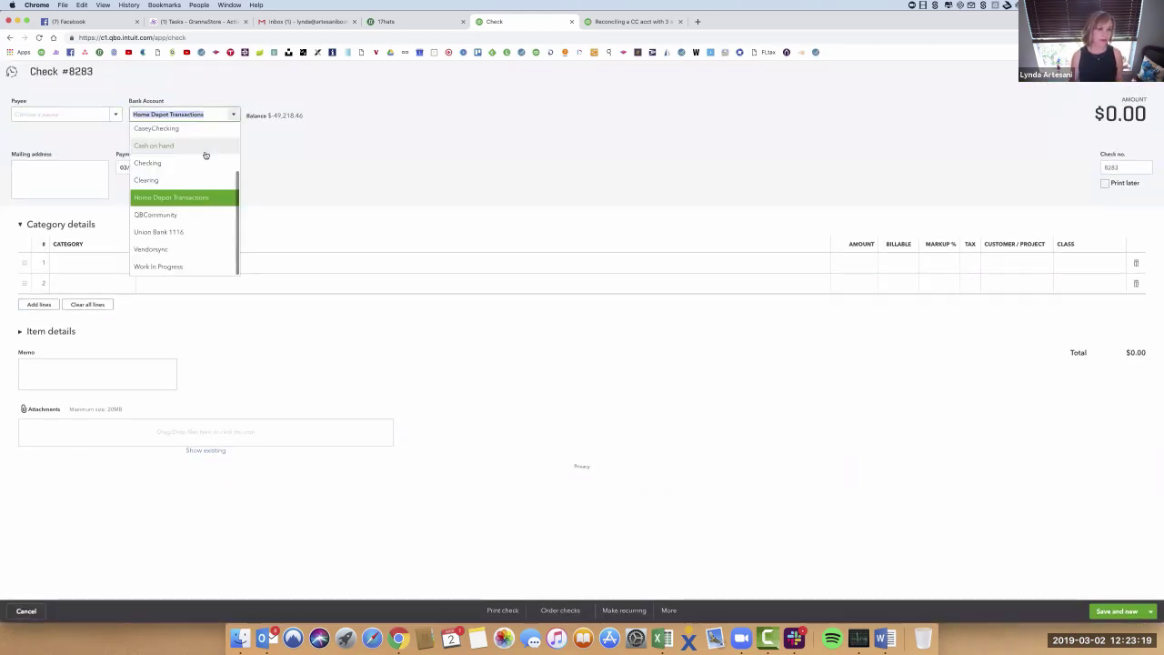
{"action": "left_click", "coordinate": [168, 166]}
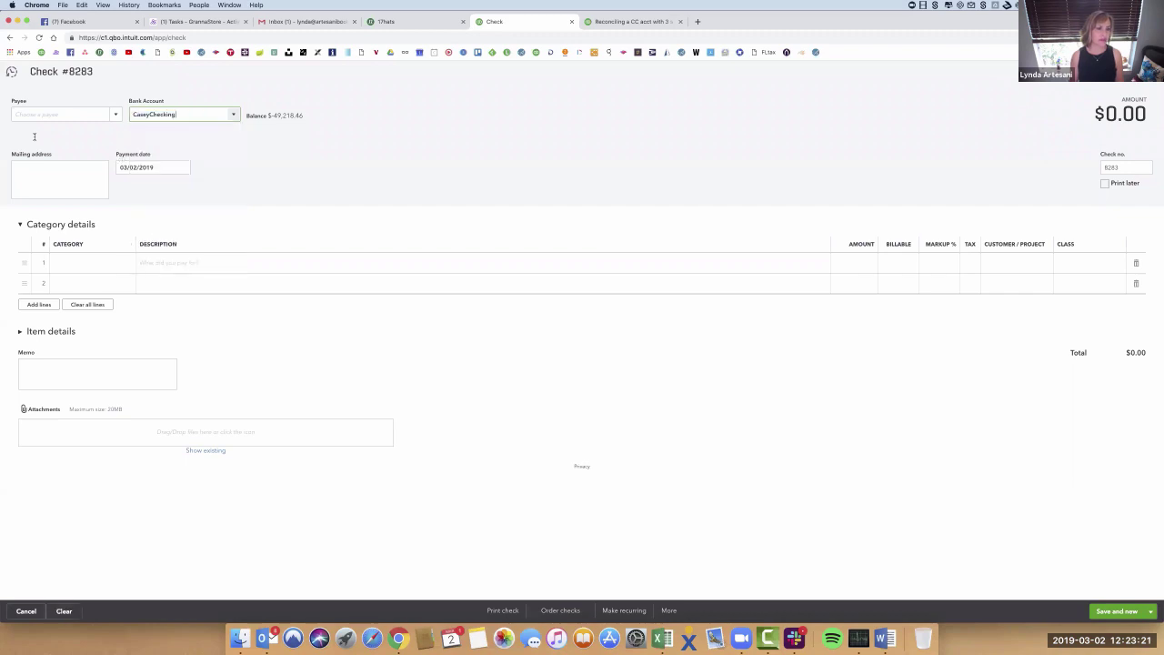
{"action": "left_click", "coordinate": [58, 114]}
{"action": "type", "text": "Chase"}
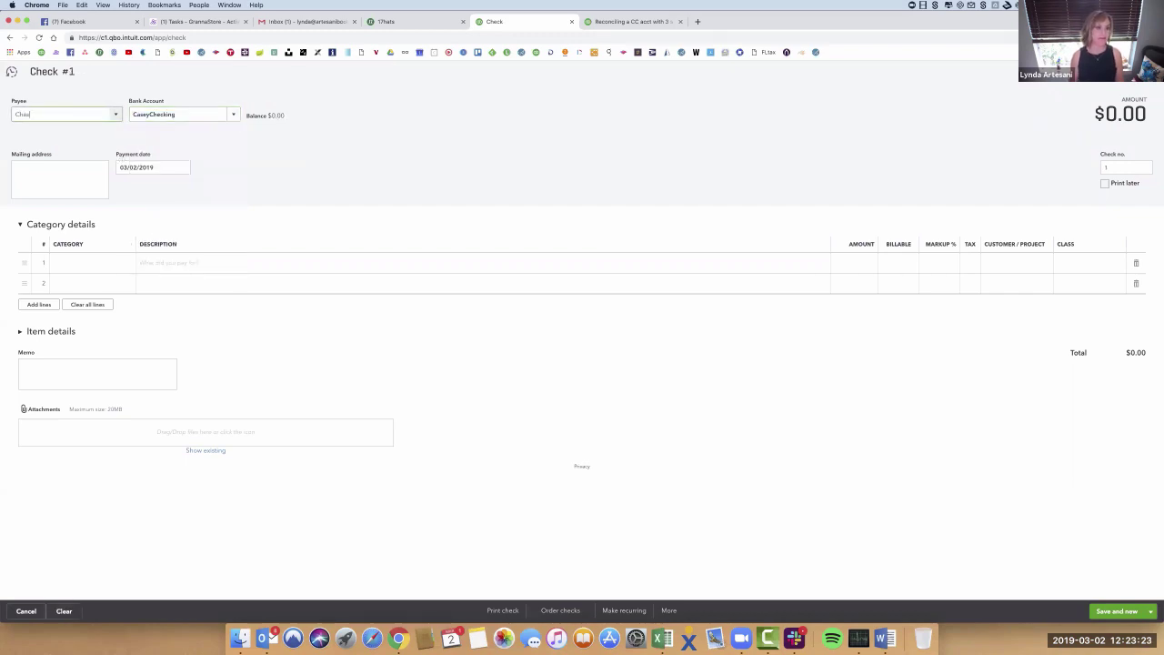
{"action": "left_click", "coordinate": [55, 147]}
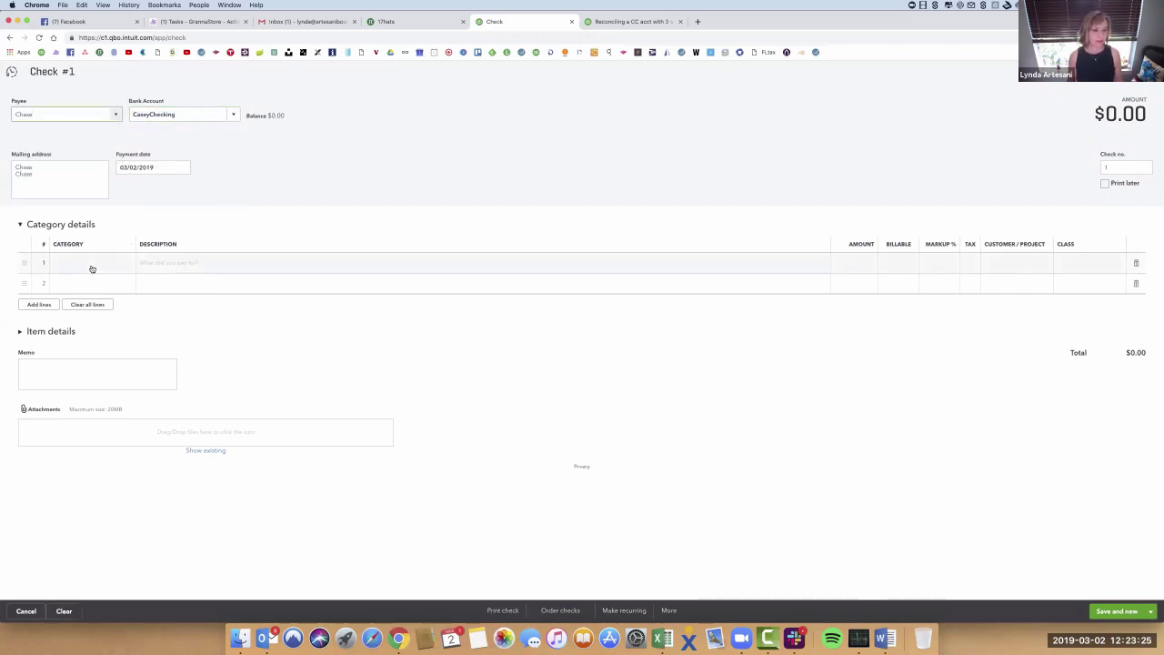
{"action": "left_click", "coordinate": [91, 263]}
{"action": "type", "text": "cha"}
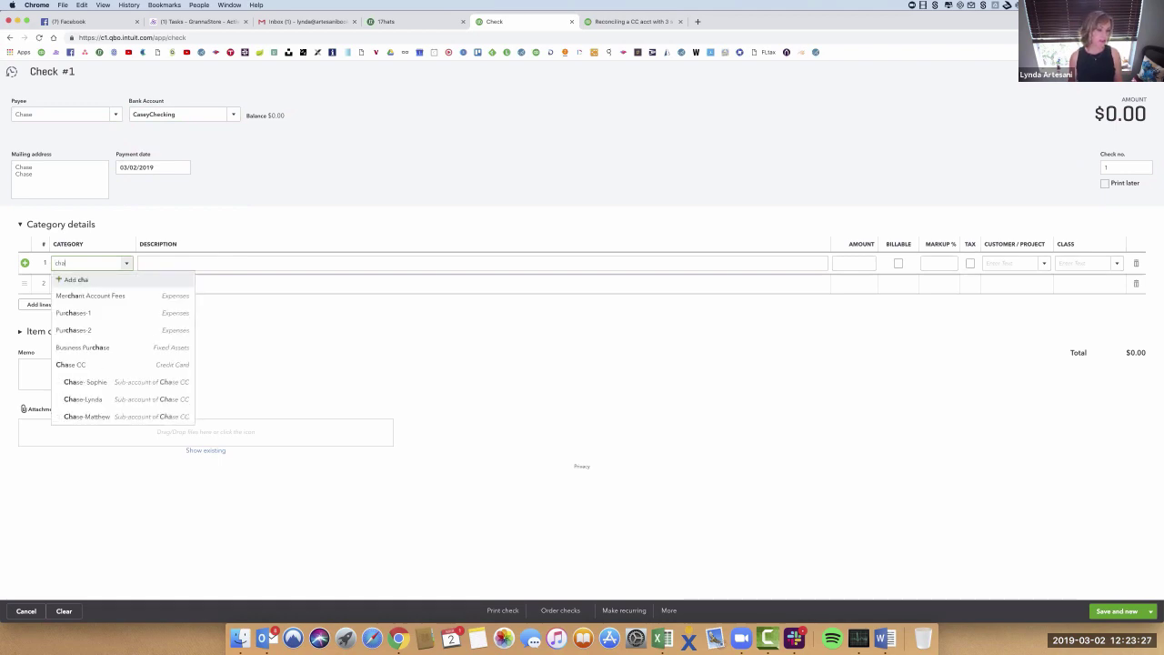
Post 82.53 to Chase CC:Chase-Sophie and 15.74 to Chase CC:Chase-Lynda
{"action": "left_click", "coordinate": [85, 382]}
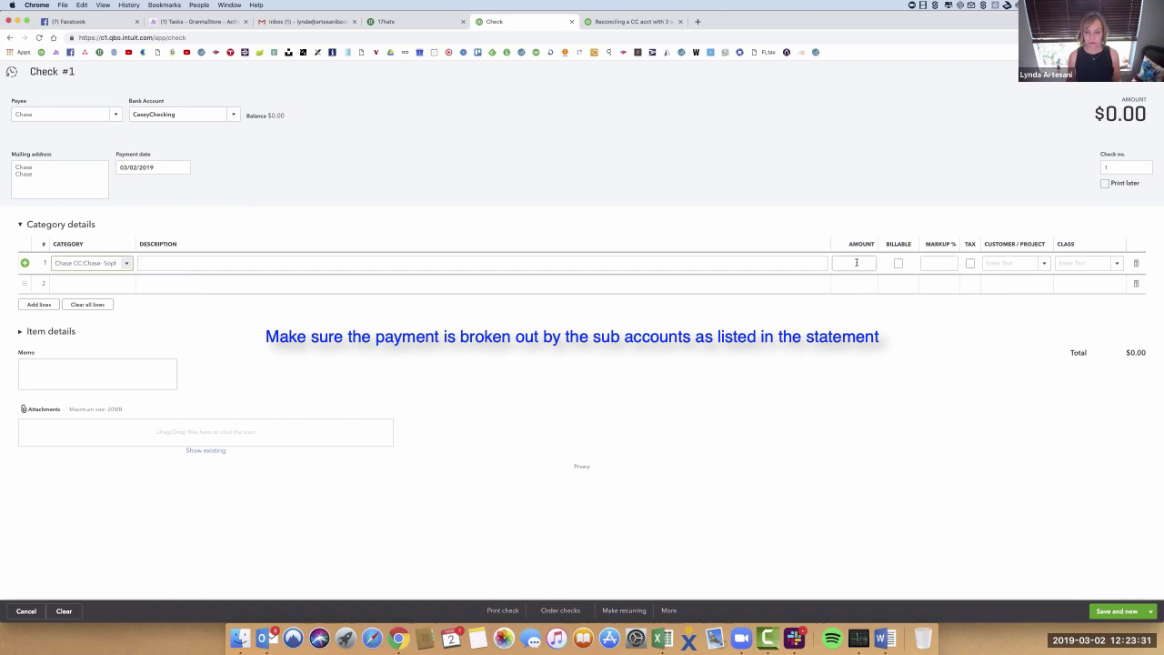
{"action": "left_click", "coordinate": [857, 262]}
{"action": "type", "text": "82.53"}
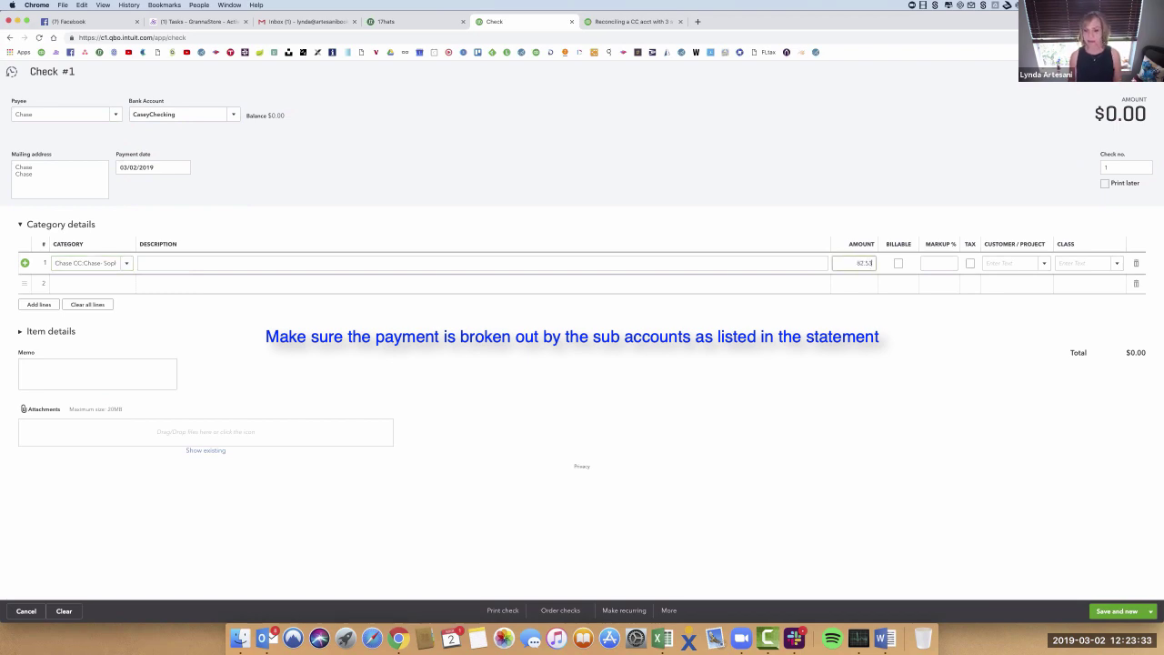
{"action": "left_click", "coordinate": [99, 282]}
{"action": "type", "text": "c"}
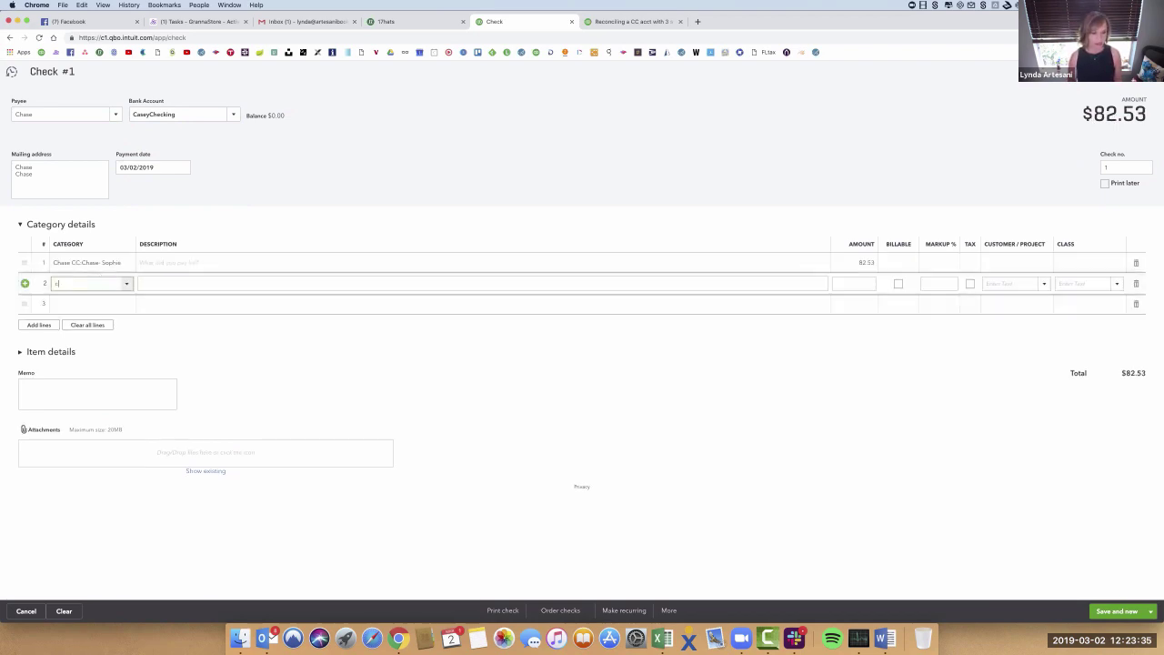
{"action": "type", "text": "hase"}
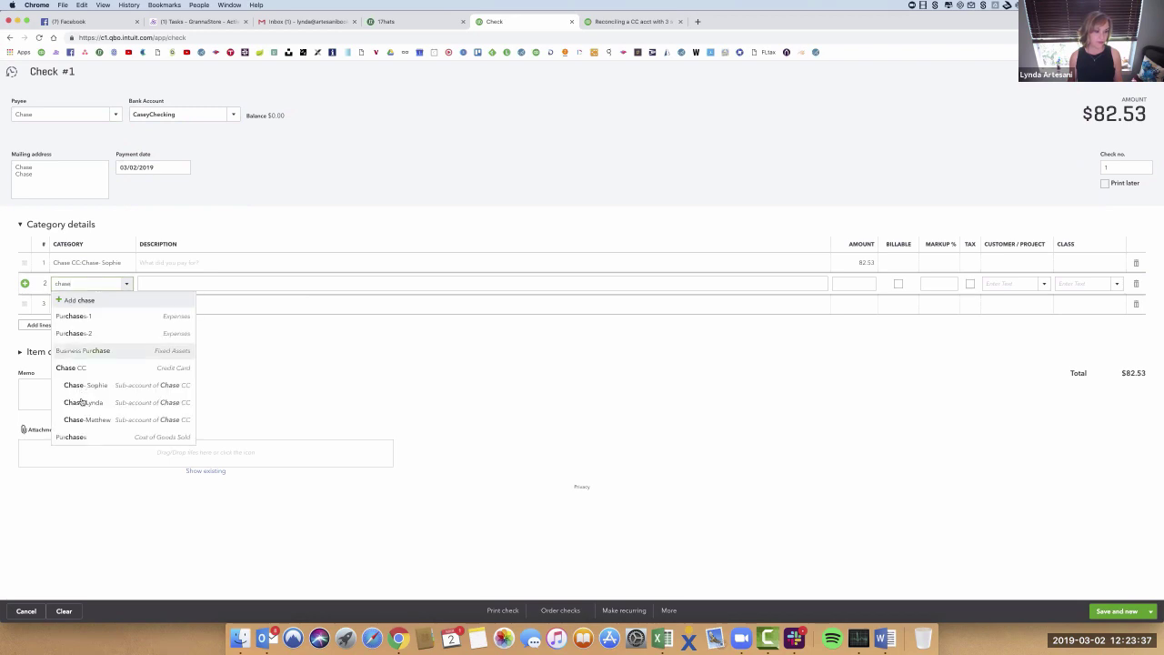
{"action": "left_click", "coordinate": [81, 401]}
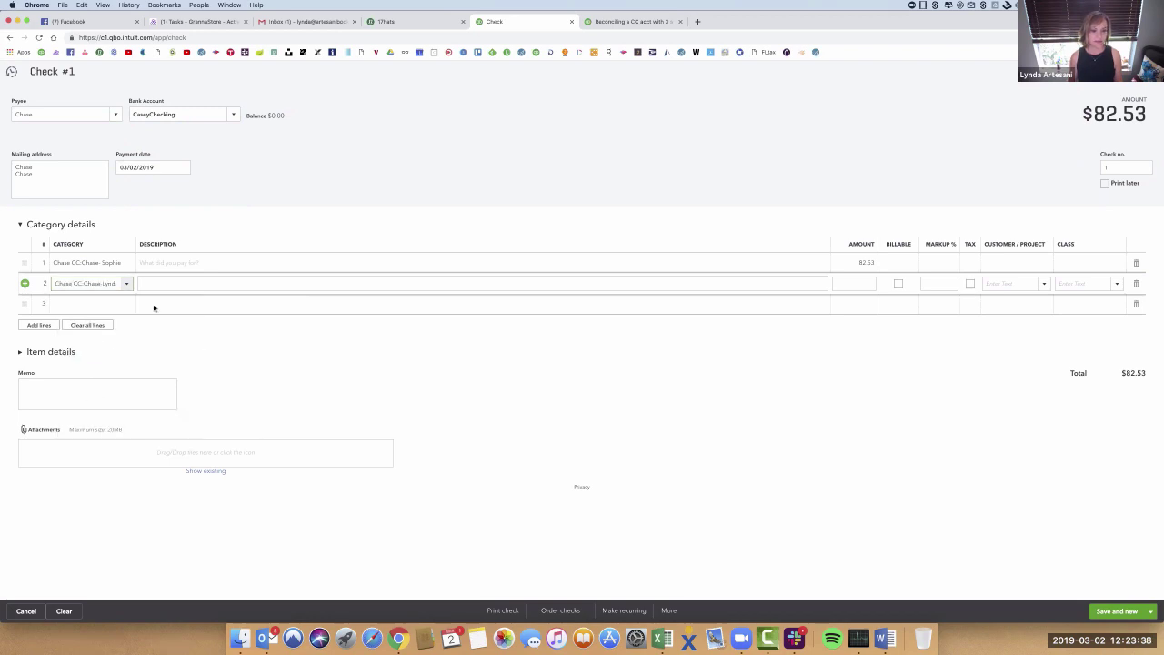
{"action": "left_click", "coordinate": [858, 283]}
{"action": "type", "text": "15.74"}
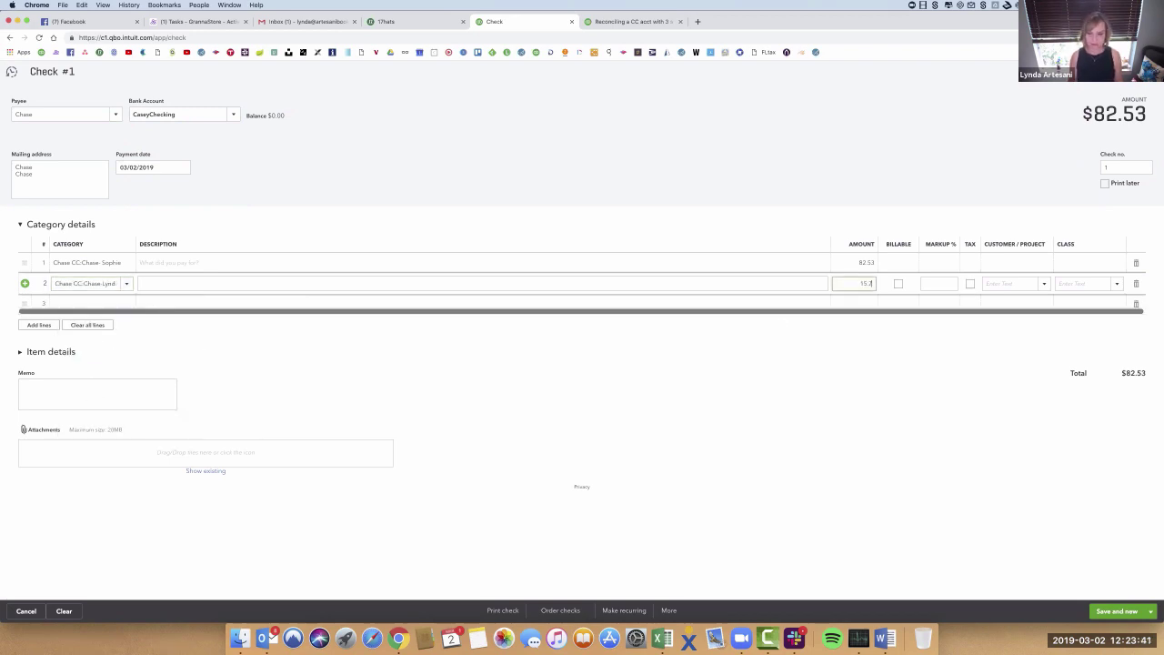
Add a third line posting 1,970.23 to Chase CC:Chase-Matthew
{"action": "left_click", "coordinate": [92, 301]}
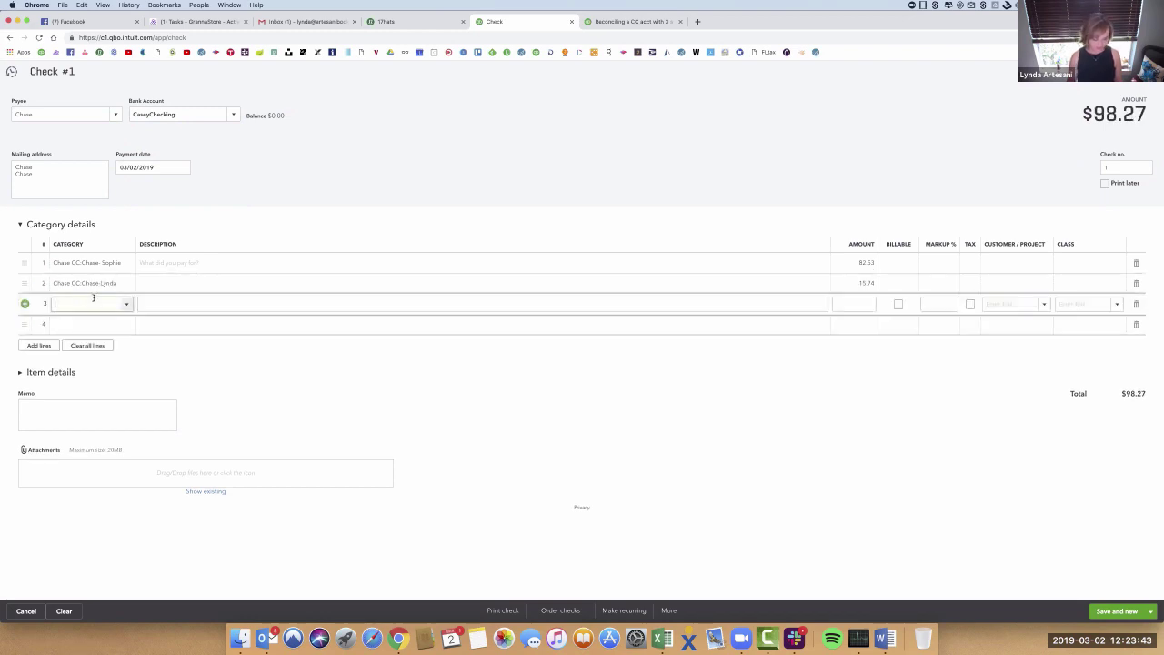
{"action": "type", "text": "chas"}
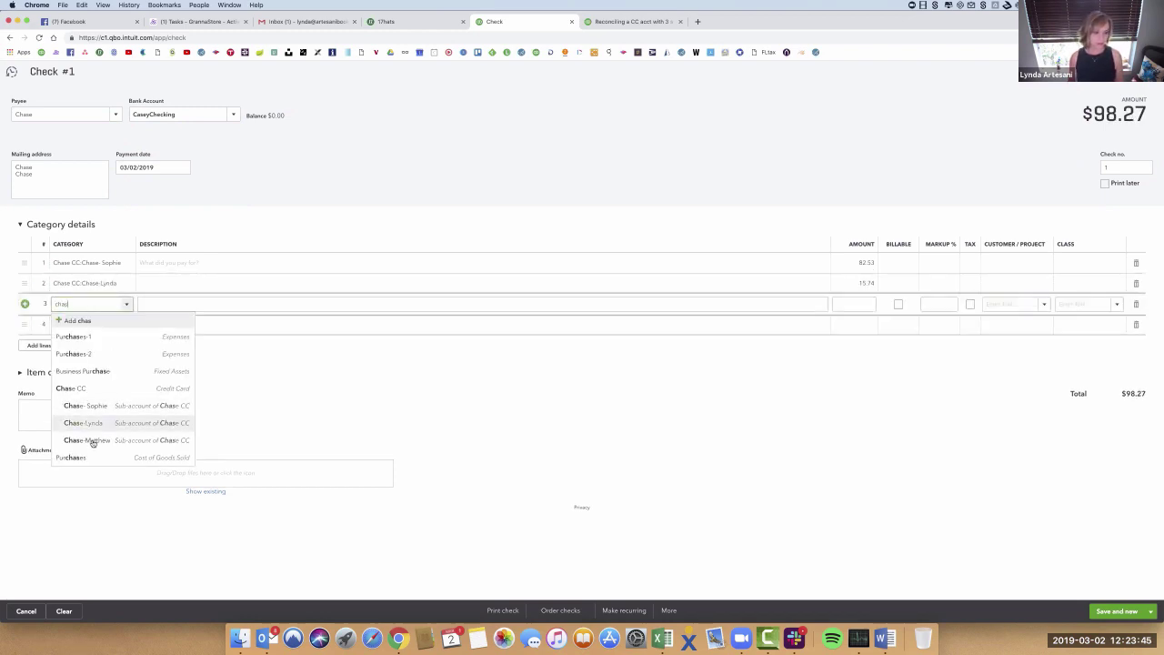
{"action": "key", "text": "Tab"}
{"action": "left_click", "coordinate": [853, 303]}
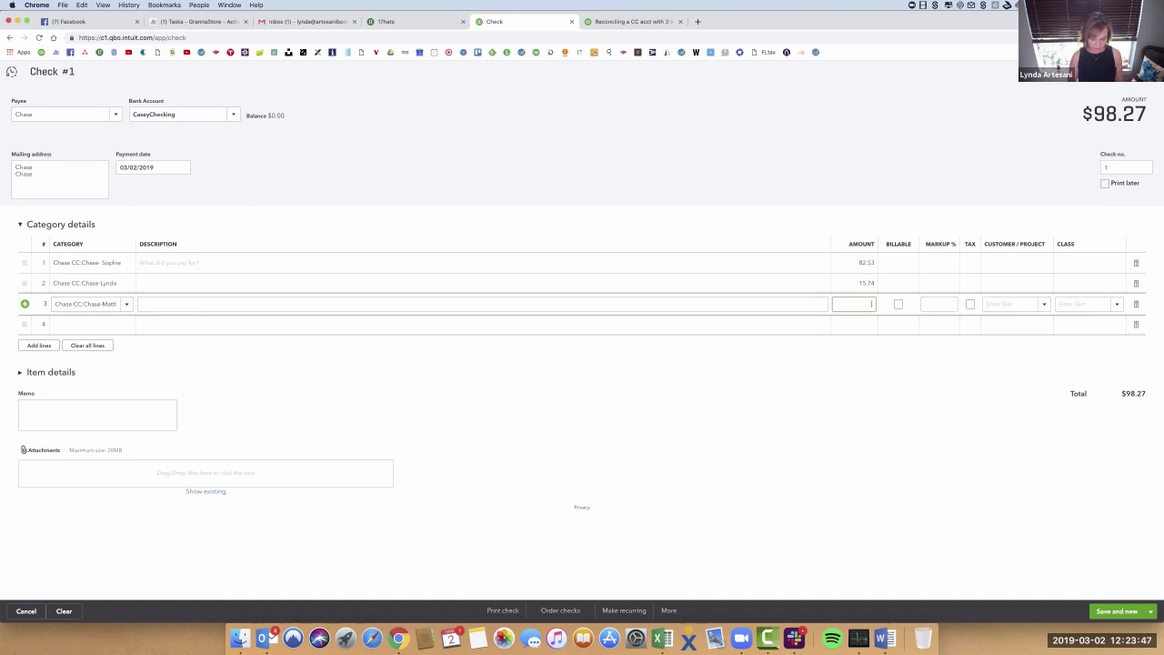
{"action": "type", "text": "197"}
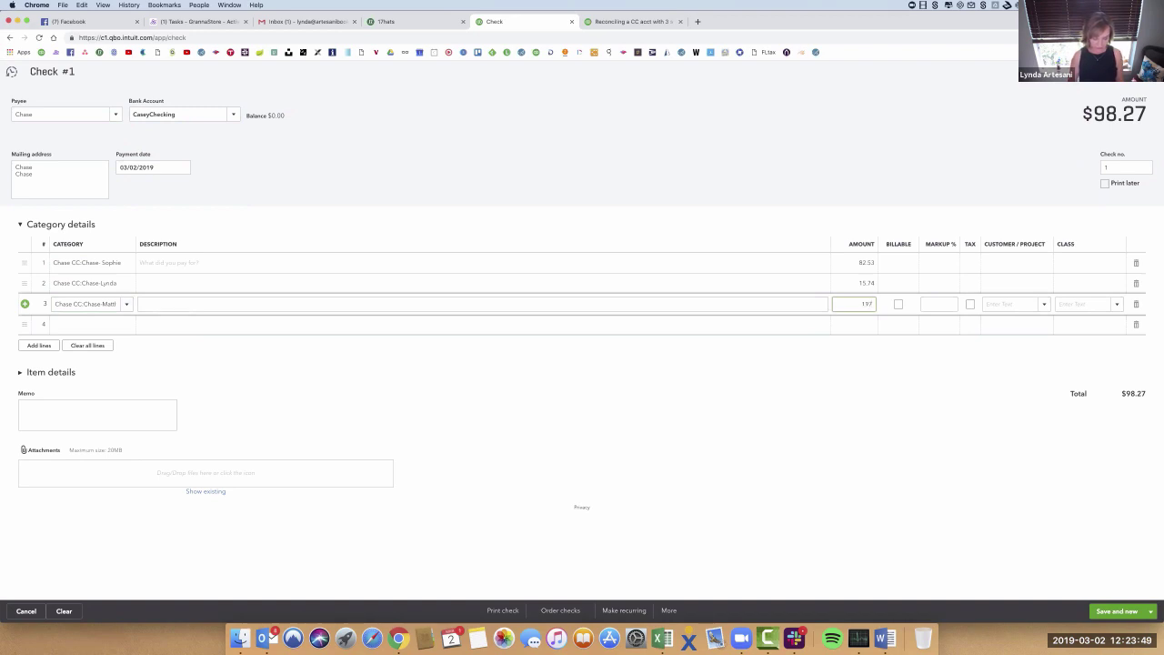
{"action": "type", "text": "0.23"}
{"action": "key", "text": "Tab"}
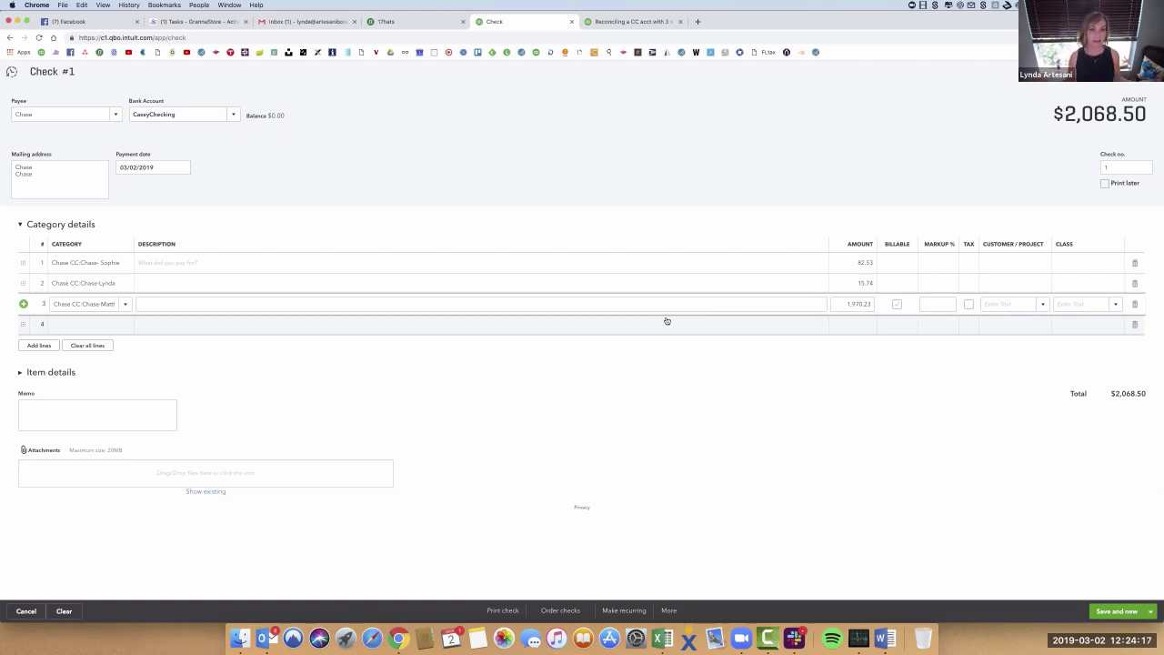
Save and close the check, then open the Balance Sheet report
{"action": "left_click", "coordinate": [1151, 612]}
{"action": "left_click", "coordinate": [1116, 595]}
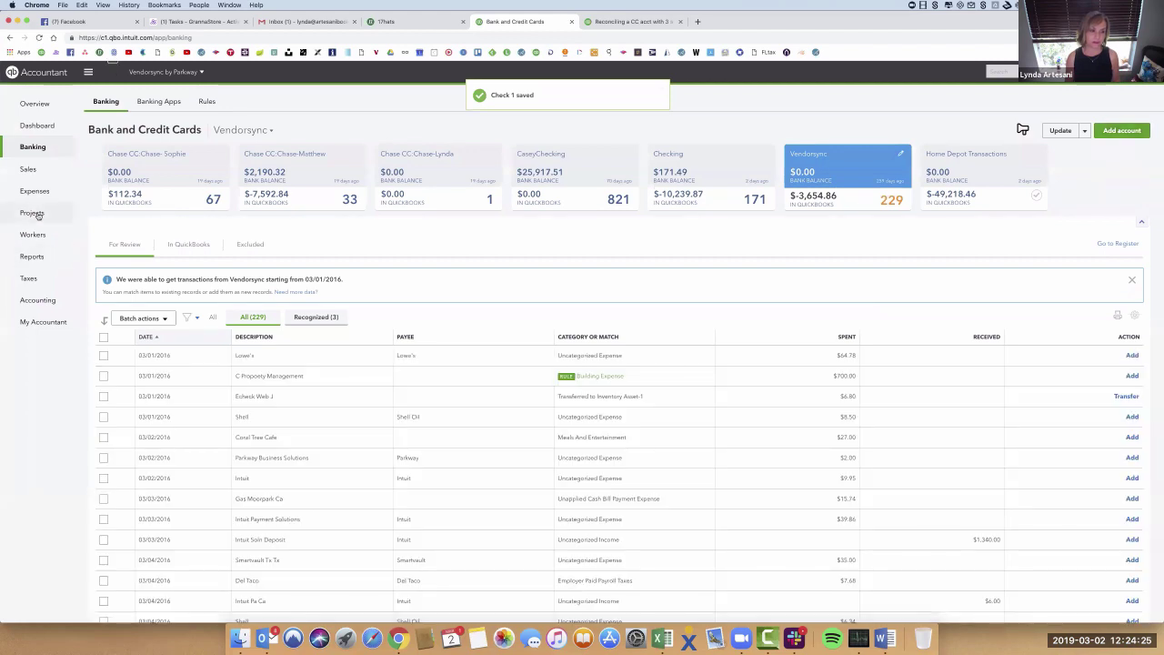
{"action": "left_click", "coordinate": [31, 257]}
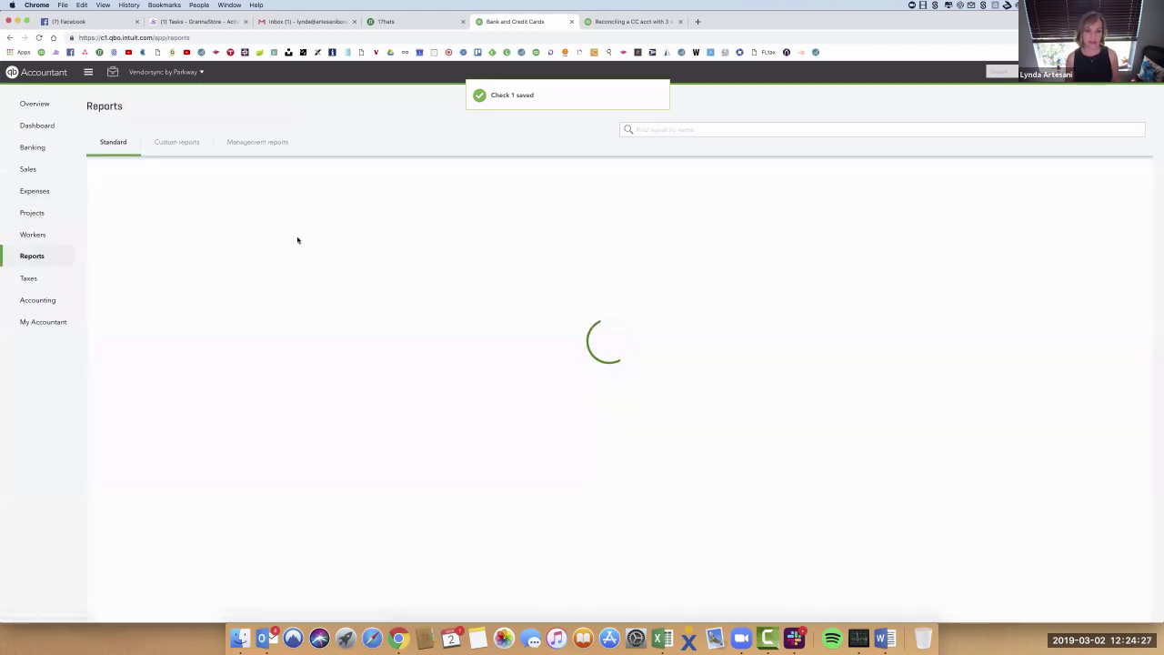
{"action": "left_click", "coordinate": [152, 234]}
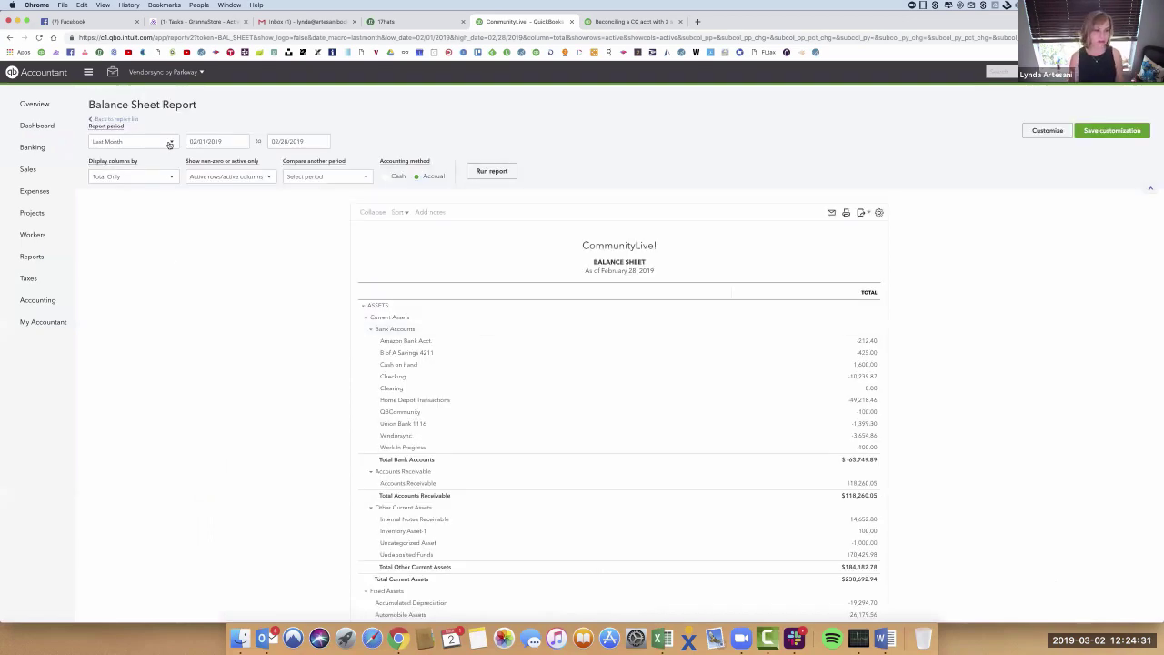
Rerun the balance sheet for Last Year and scroll to the Chase CC accounts
{"action": "left_click", "coordinate": [169, 144]}
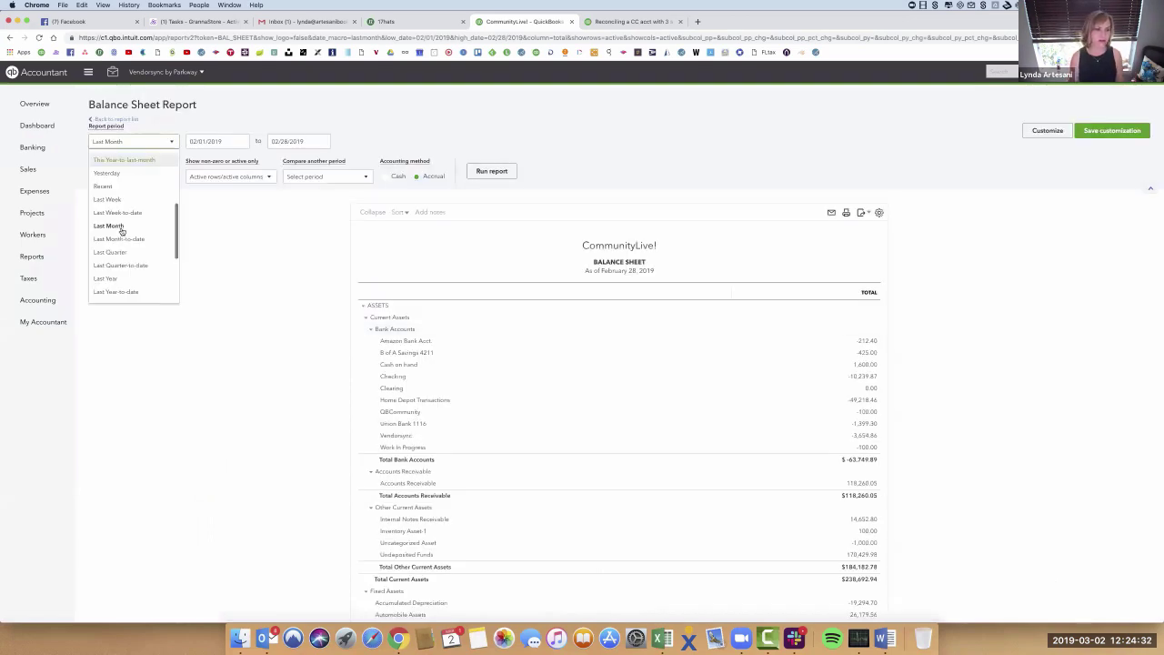
{"action": "left_click", "coordinate": [127, 278]}
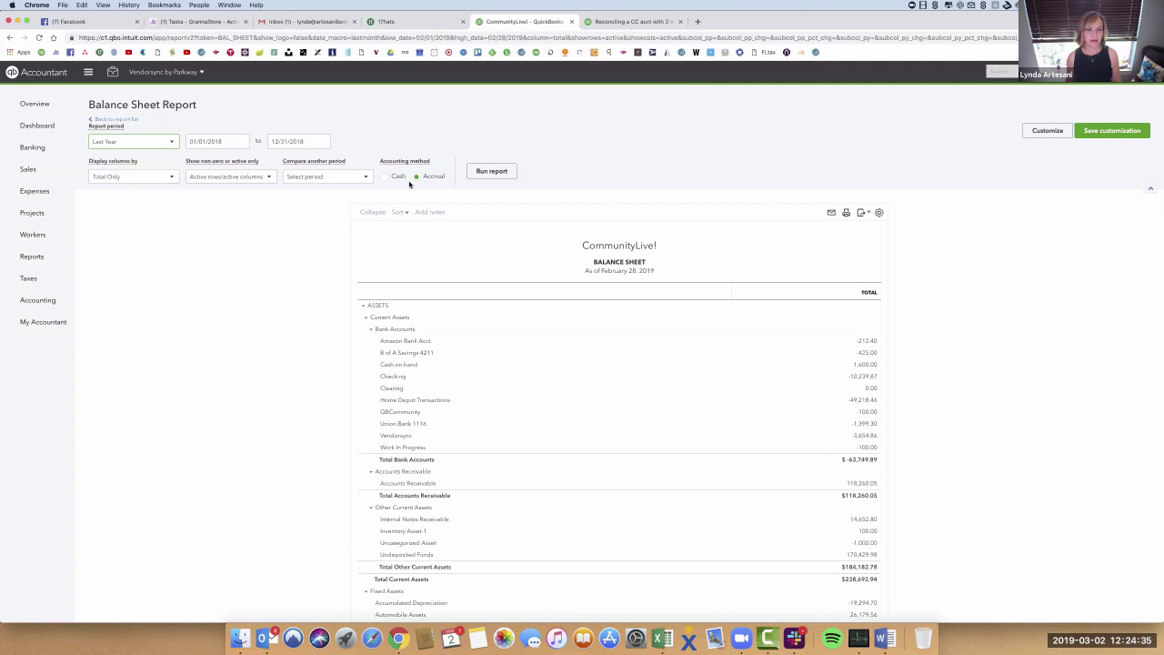
{"action": "left_click", "coordinate": [491, 170]}
{"action": "scroll", "coordinate": [831, 220], "scroll_direction": "down", "scroll_amount": 4}
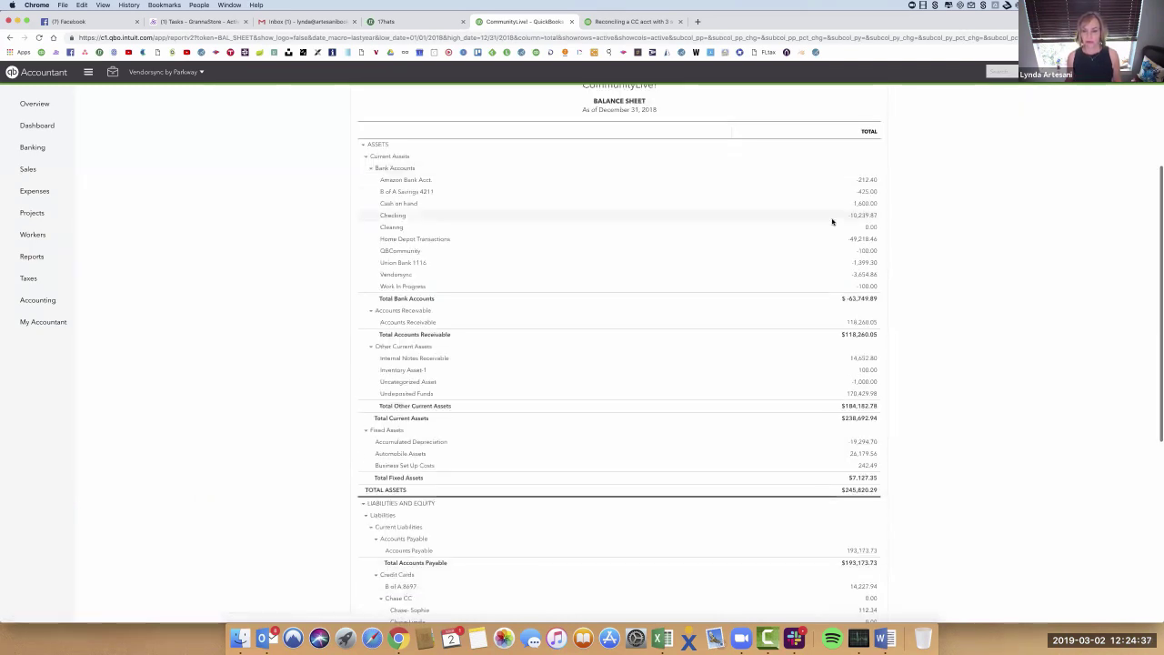
{"action": "scroll", "coordinate": [831, 221], "scroll_direction": "down", "scroll_amount": 5}
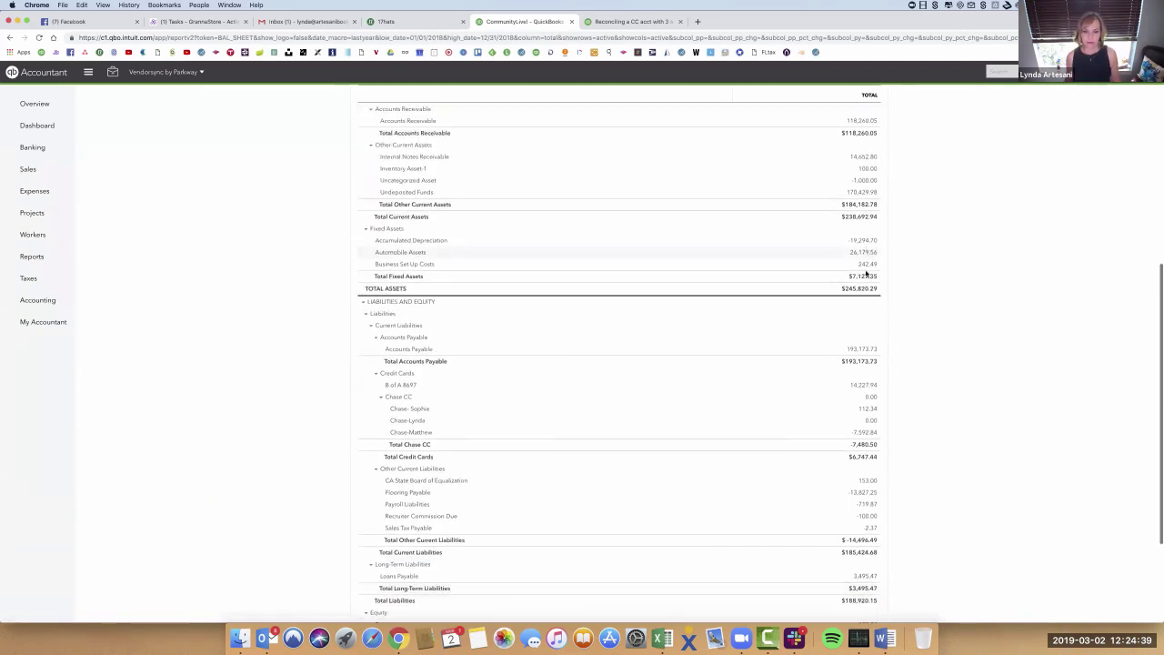
{"action": "scroll", "coordinate": [866, 273], "scroll_direction": "down", "scroll_amount": 2}
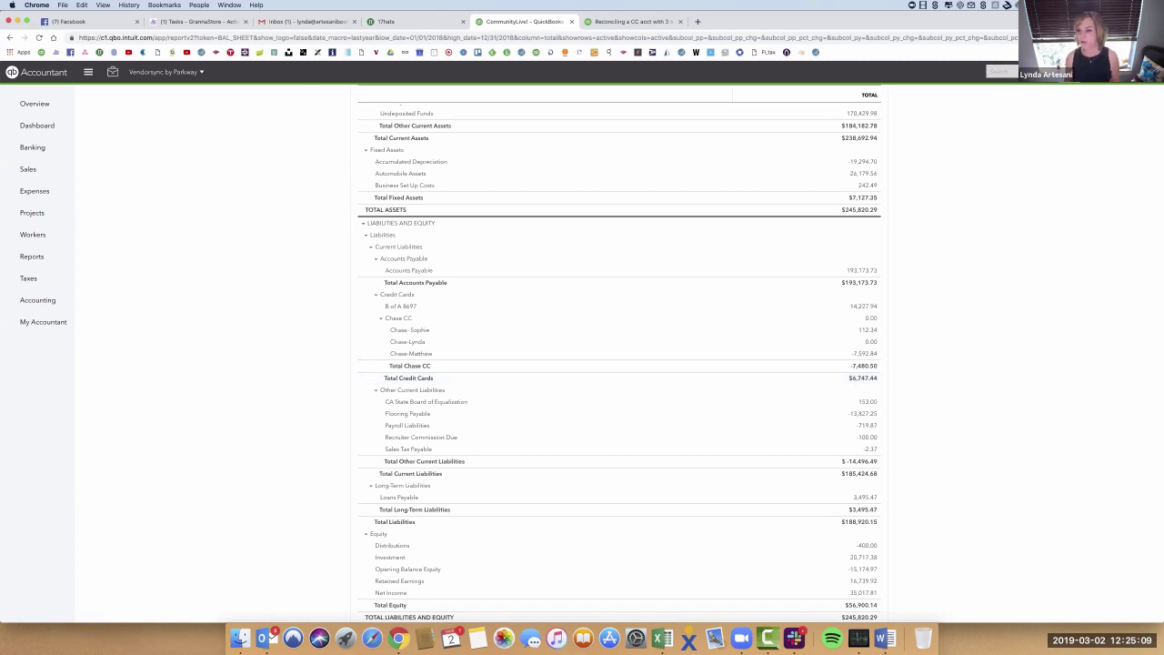
Open a new journal entry in a separate tab dated 12/31/2018
{"action": "left_click", "coordinate": [1000, 72]}
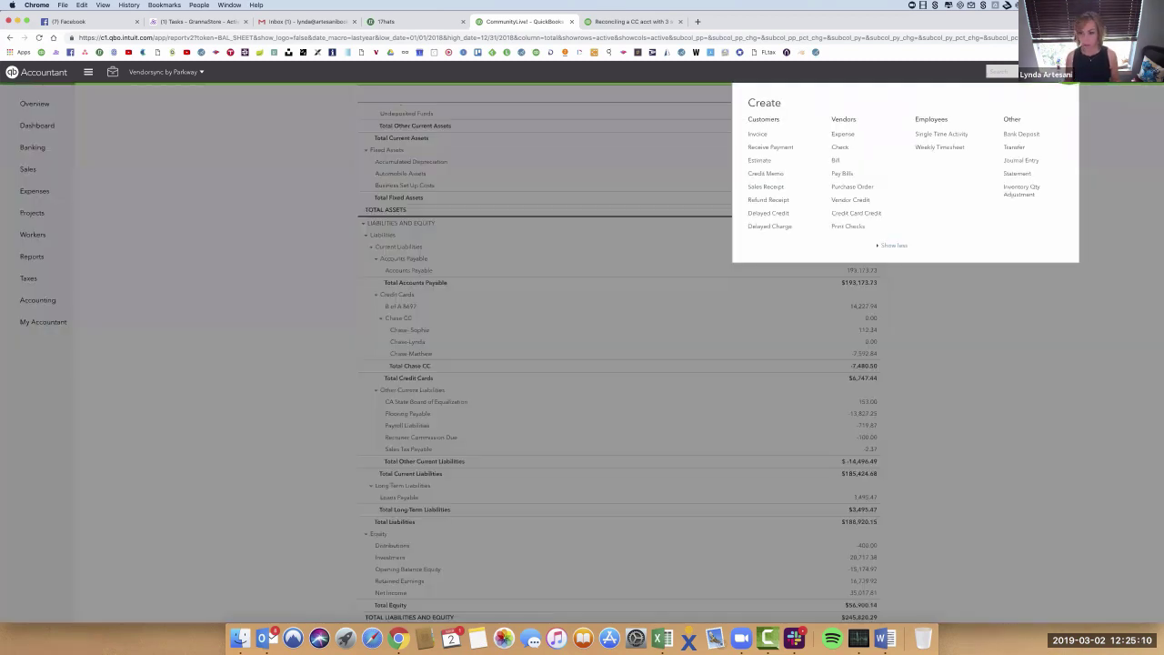
{"action": "right_click", "coordinate": [1030, 161]}
{"action": "left_click", "coordinate": [1040, 165]}
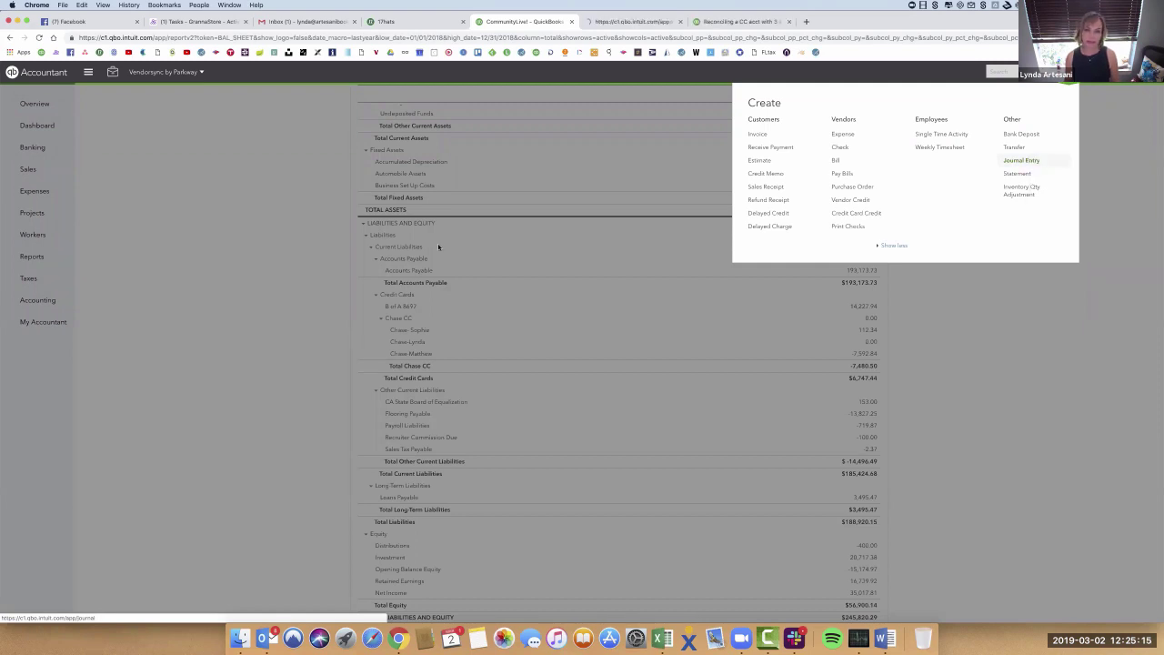
{"action": "left_click", "coordinate": [982, 335]}
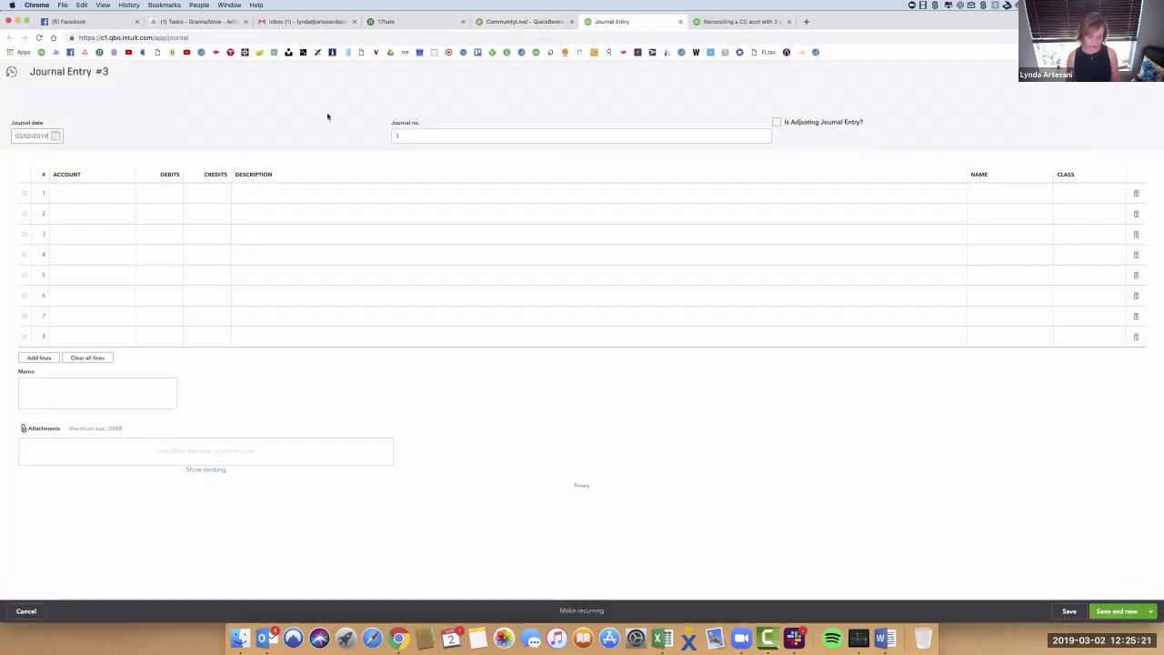
{"action": "type", "text": "12"}
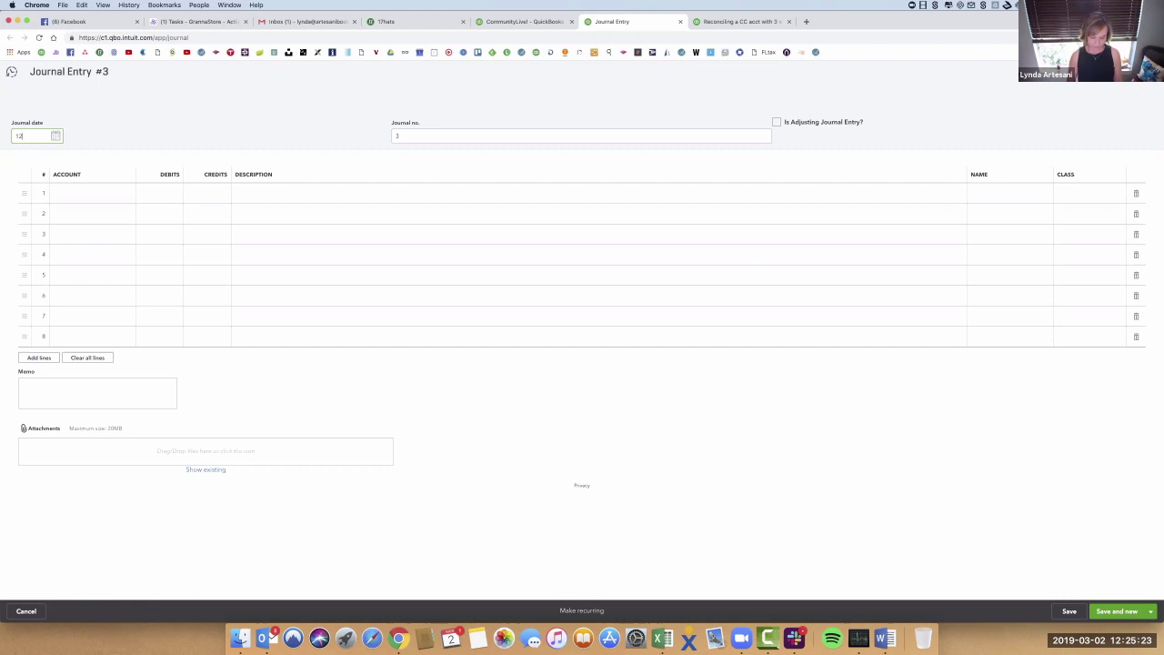
{"action": "type", "text": "/31/2018"}
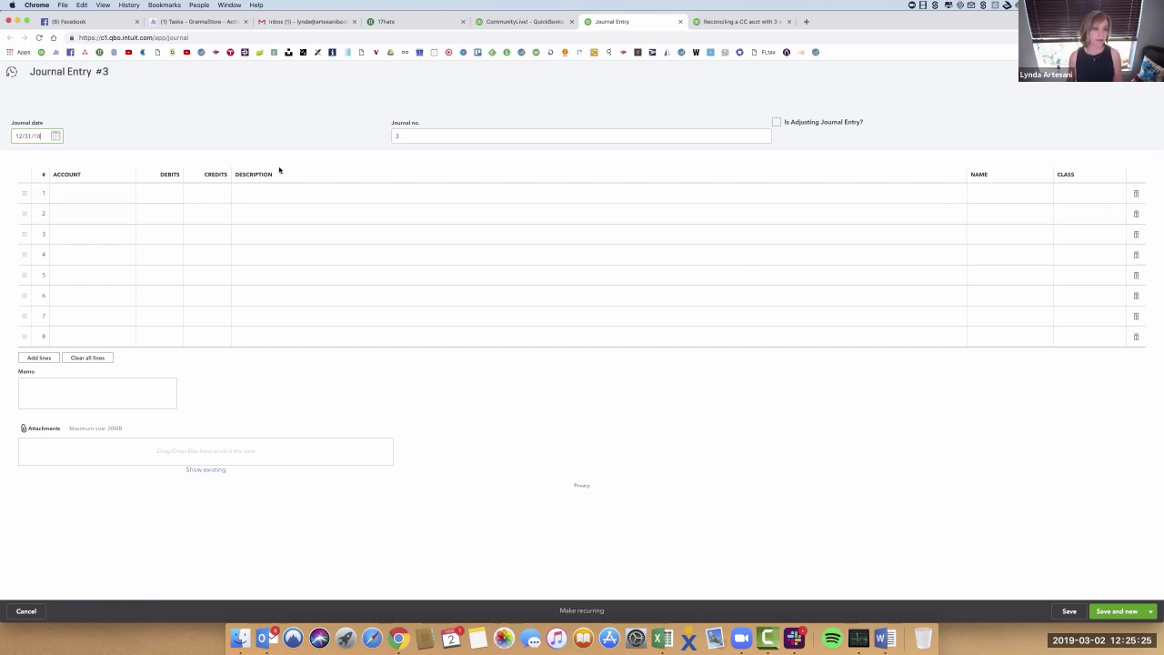
{"action": "left_click", "coordinate": [114, 189]}
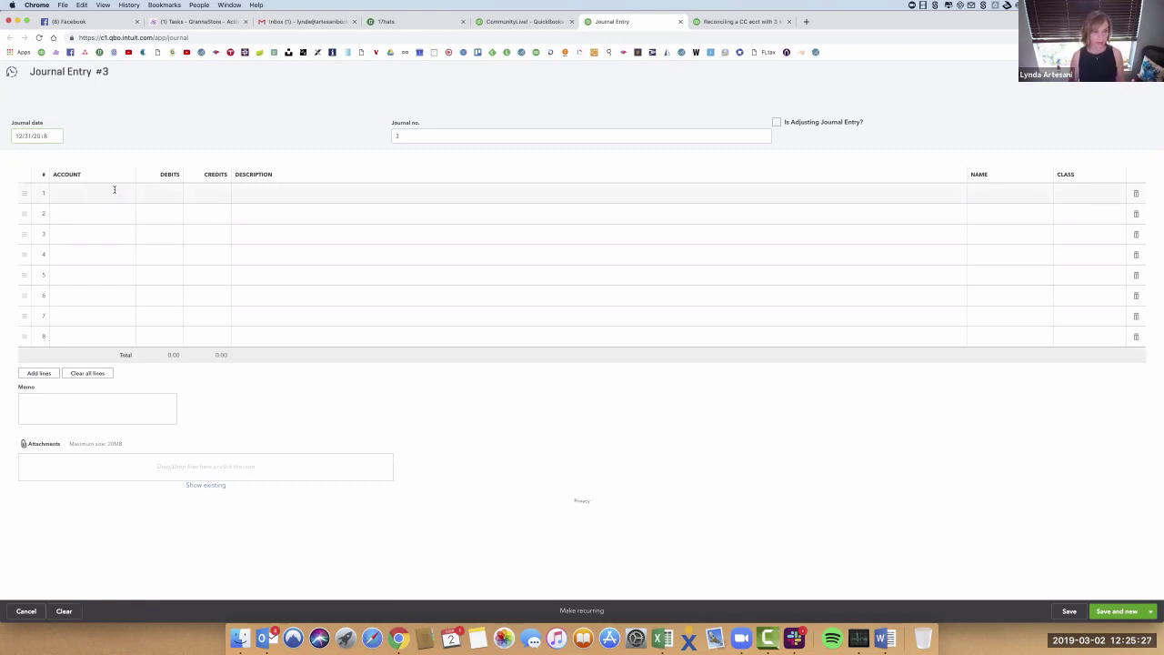
Set lines 1–4 to Chase CC and its Sophie, Lynda and Matthew sub-accounts
{"action": "left_click", "coordinate": [68, 193]}
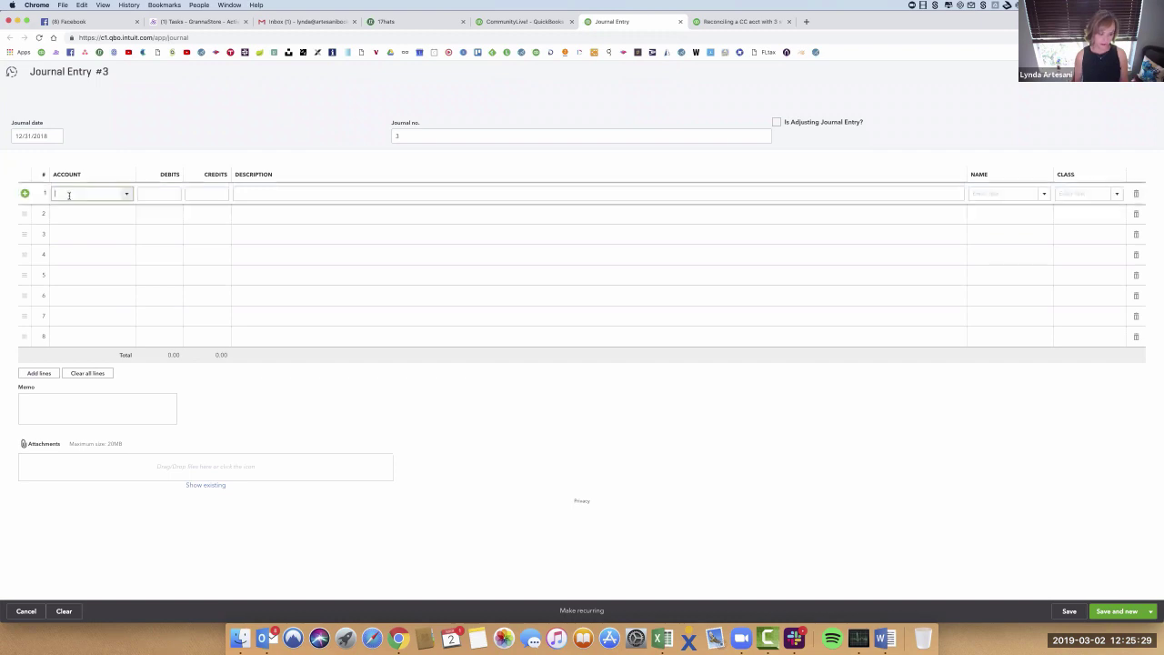
{"action": "type", "text": "chae"}
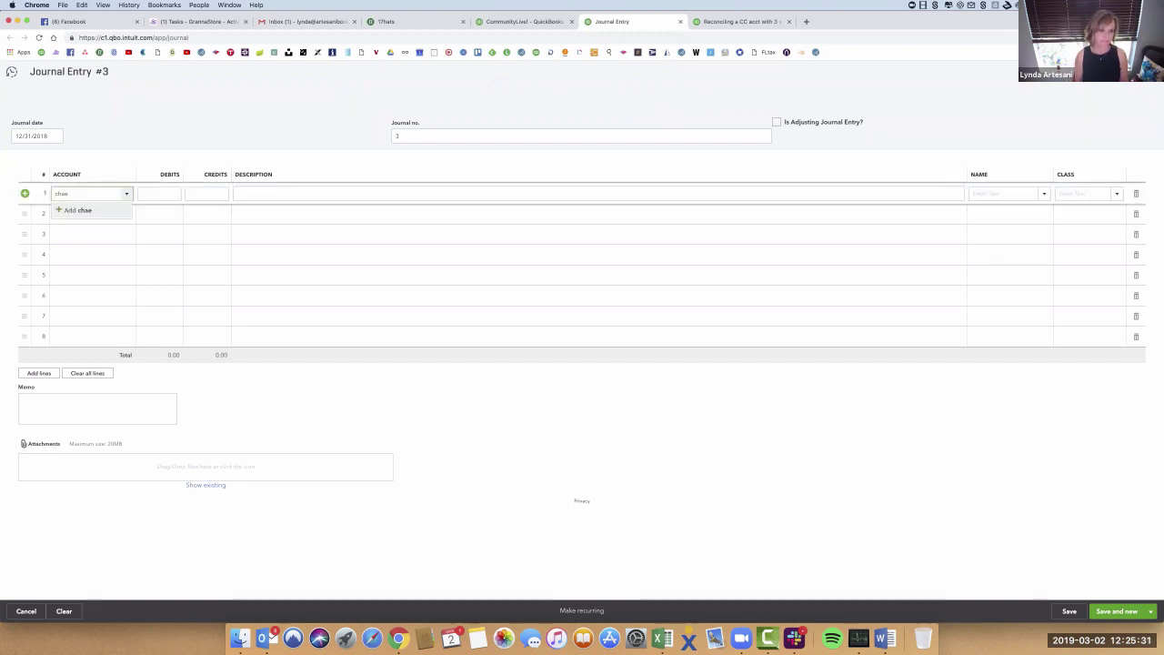
{"action": "key", "text": "BackSpace"}
{"action": "type", "text": "s"}
{"action": "left_click", "coordinate": [63, 244]}
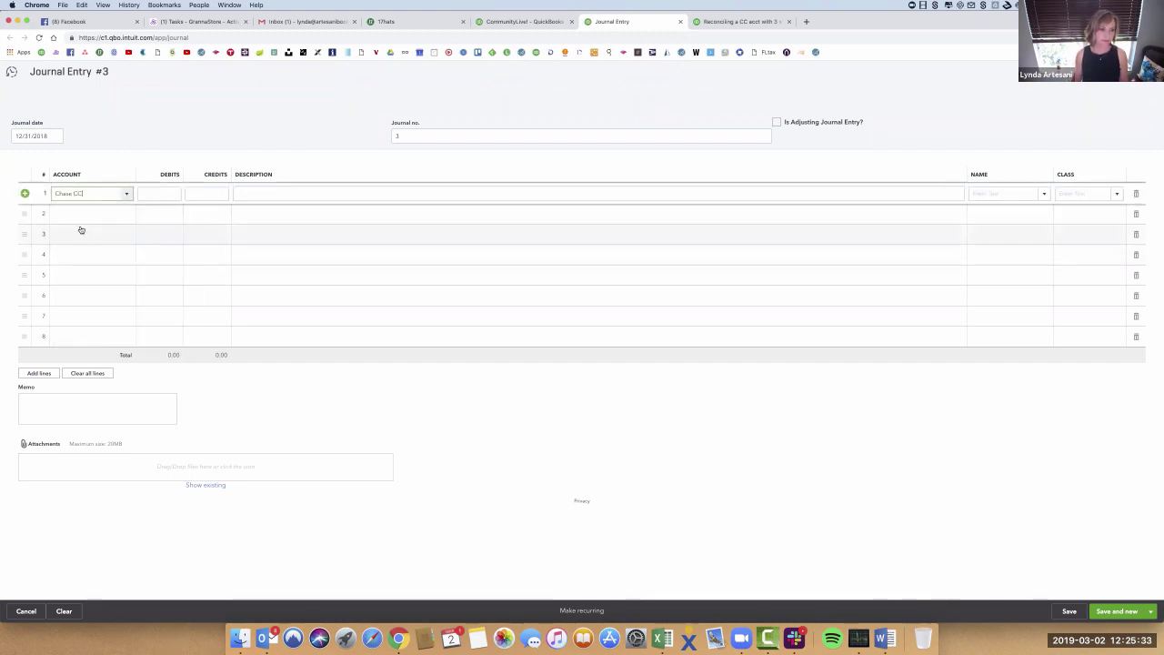
{"action": "left_click", "coordinate": [85, 214]}
{"action": "type", "text": "chase"}
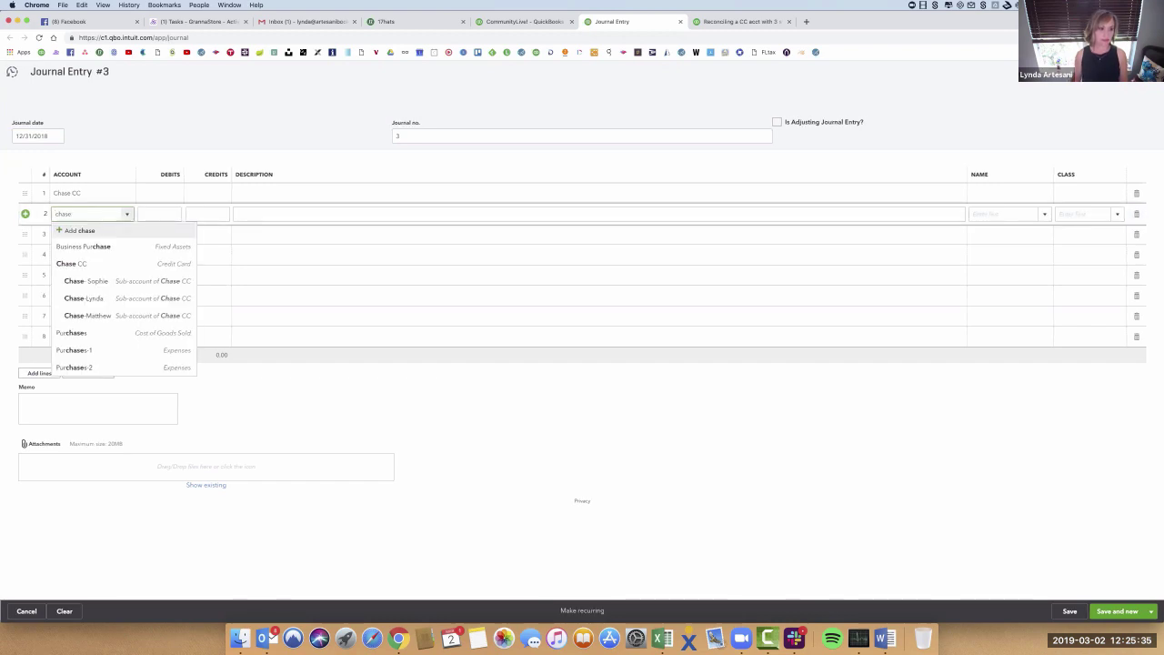
{"action": "left_click", "coordinate": [80, 278]}
{"action": "left_click", "coordinate": [78, 251]}
{"action": "type", "text": "chaes"}
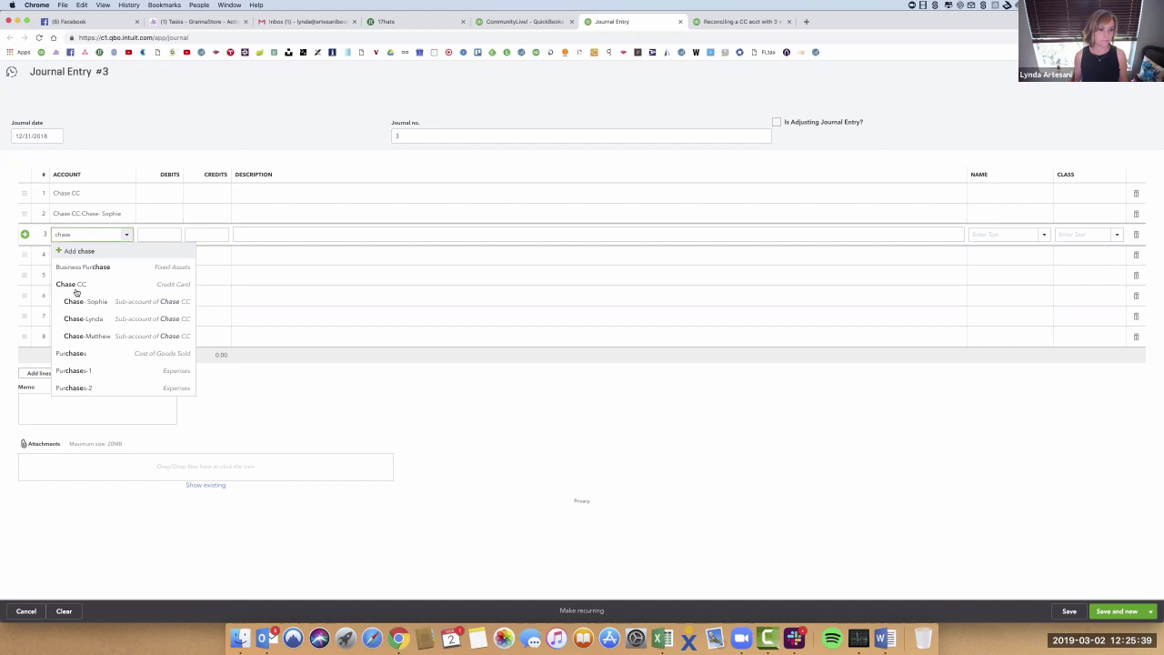
{"action": "left_click", "coordinate": [76, 316]}
{"action": "type", "text": "ch"}
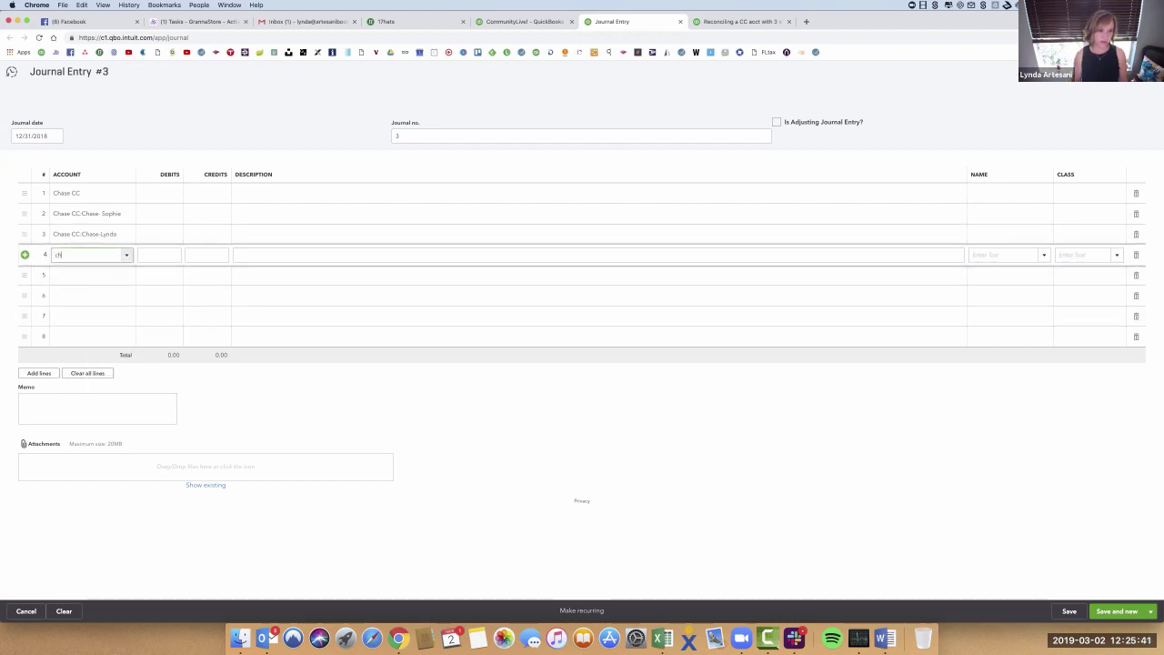
{"action": "type", "text": "as"}
{"action": "left_click", "coordinate": [87, 357]}
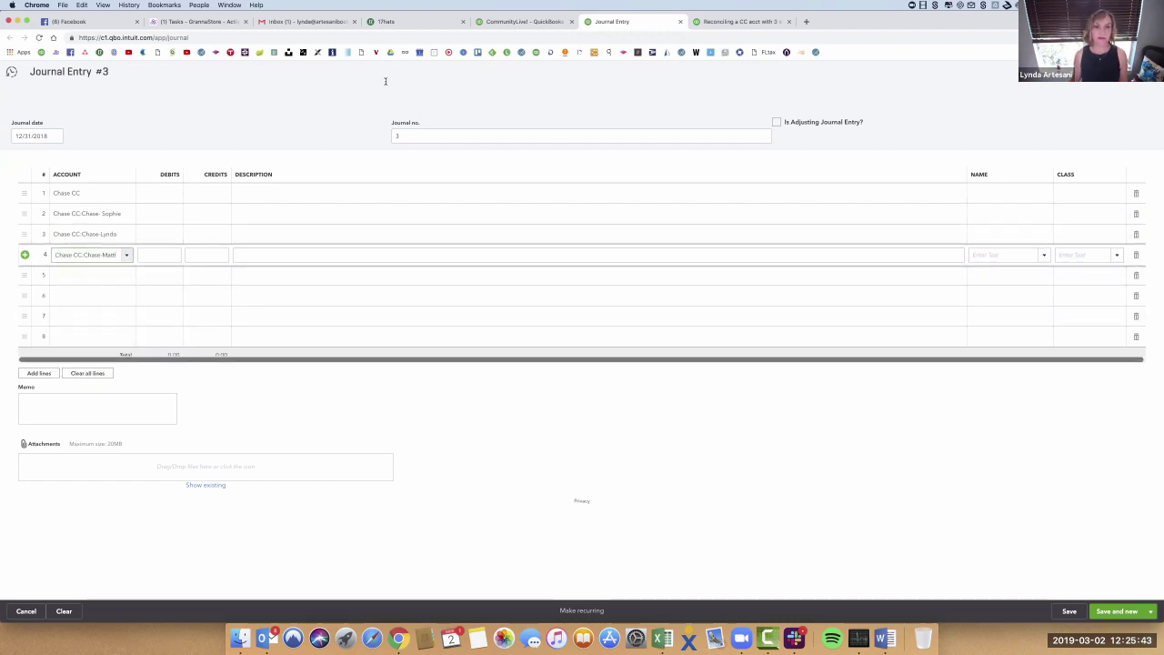
Debit Chase-Sophie 112.34 and give line 1 a credit card balance adjustment description
{"action": "left_click", "coordinate": [521, 25]}
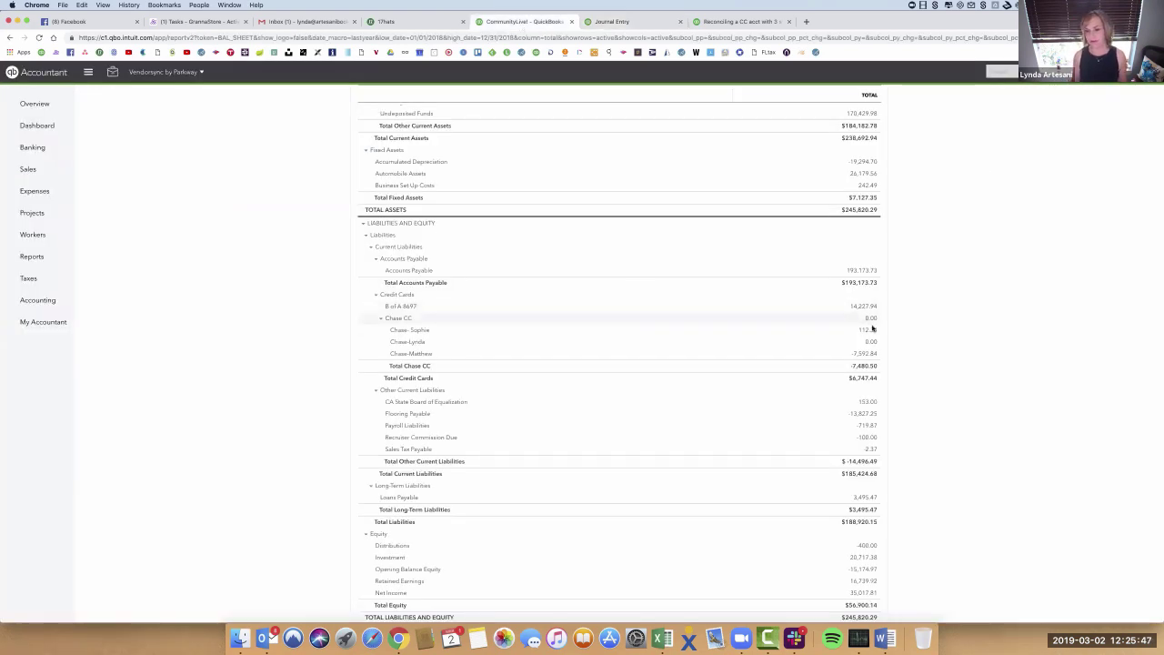
{"action": "left_click", "coordinate": [626, 22]}
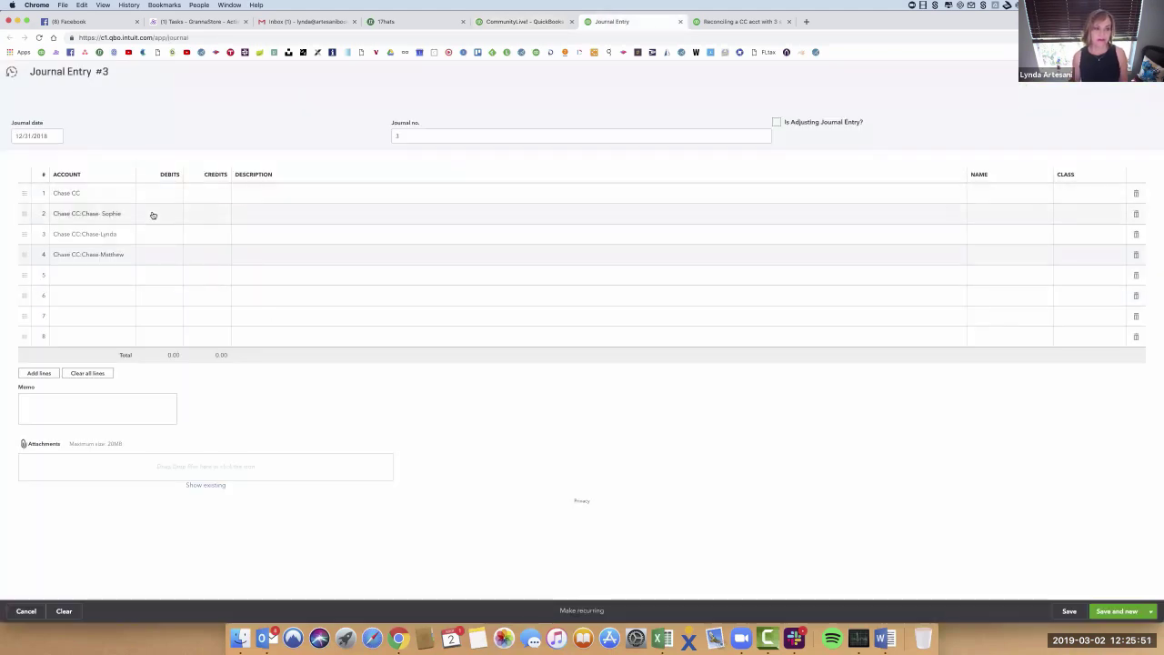
{"action": "left_click", "coordinate": [152, 214]}
{"action": "type", "text": "112.34"}
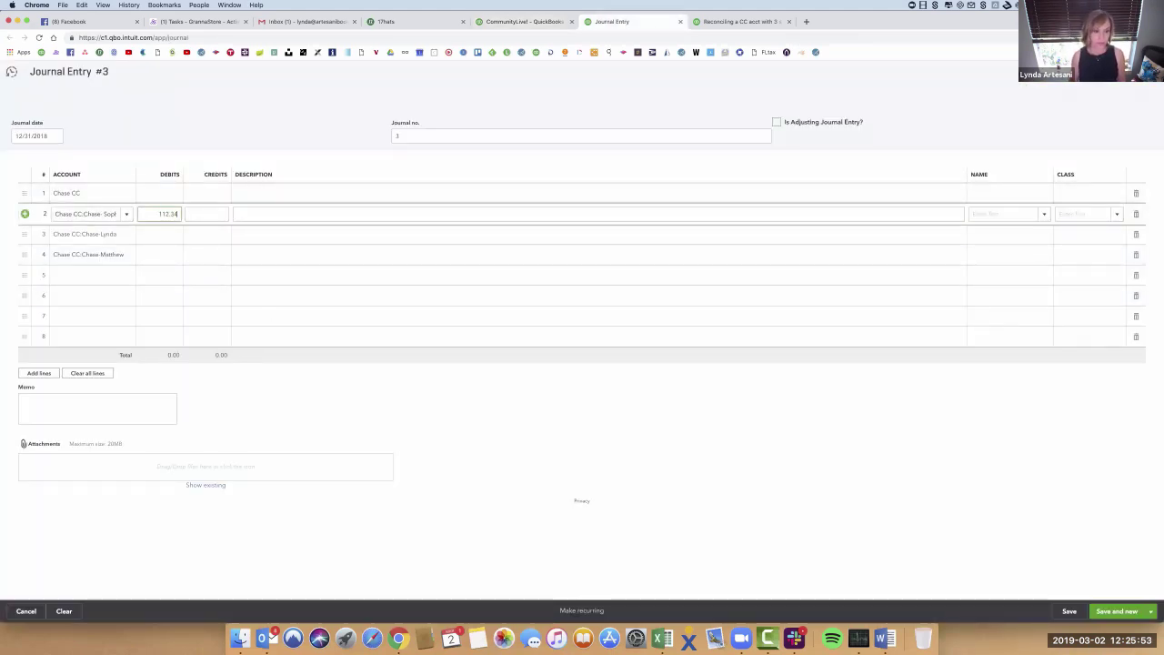
{"action": "left_click", "coordinate": [252, 190]}
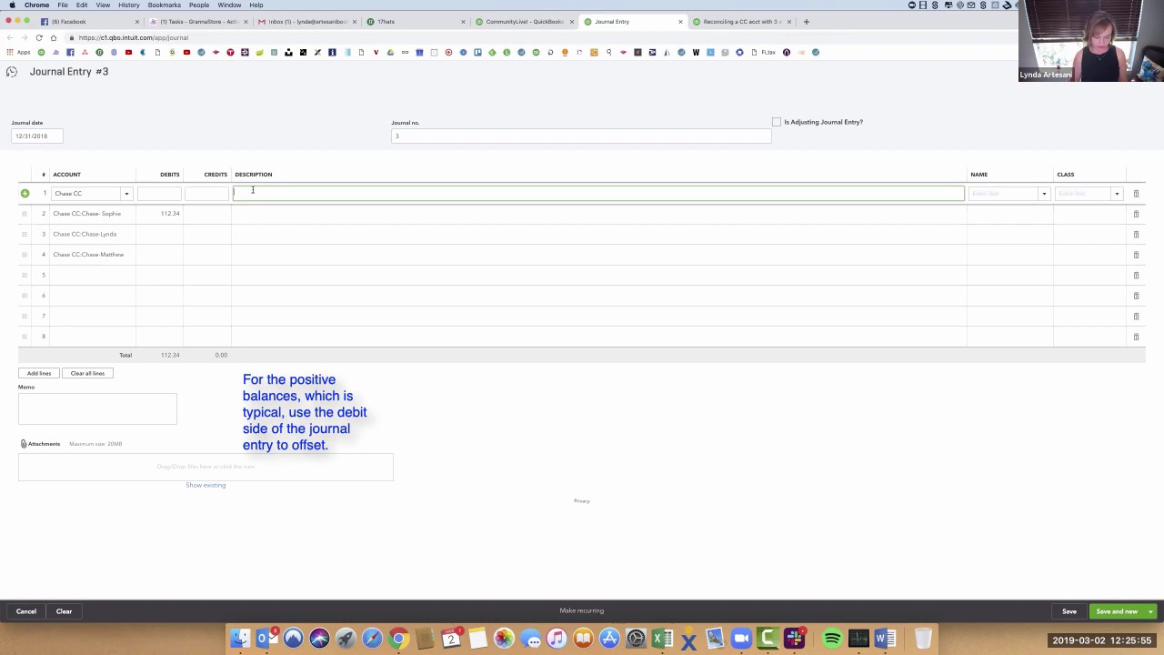
{"action": "type", "text": "to adjust"}
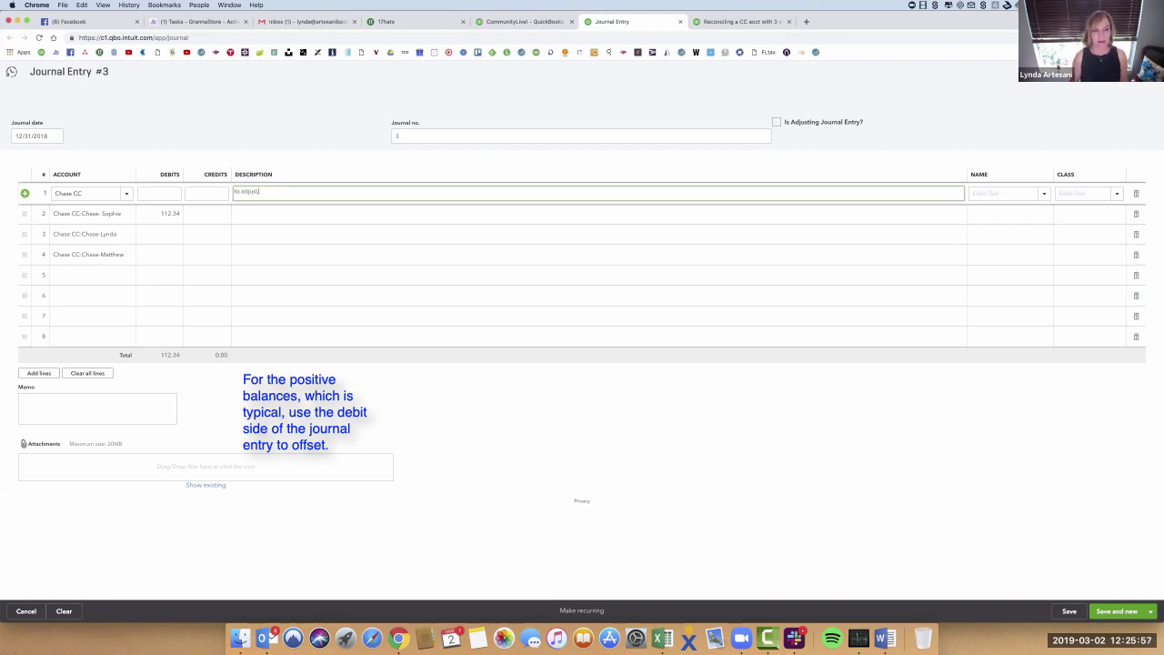
{"action": "type", "text": " credit card balance to actu"}
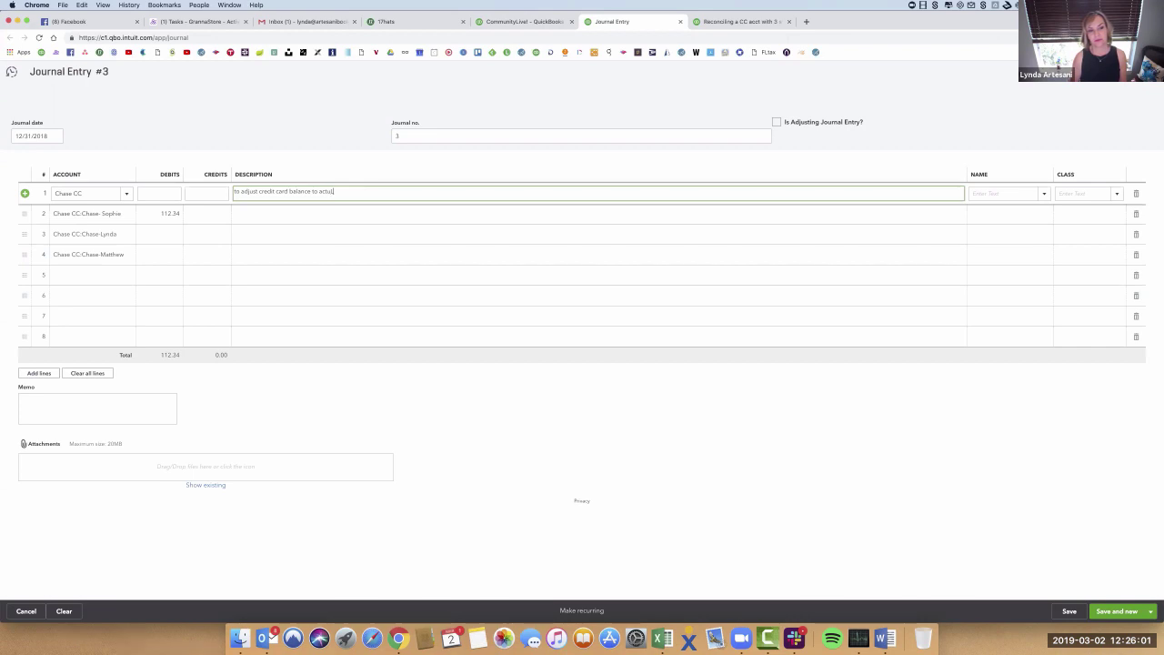
{"action": "type", "text": "al at Y/E"}
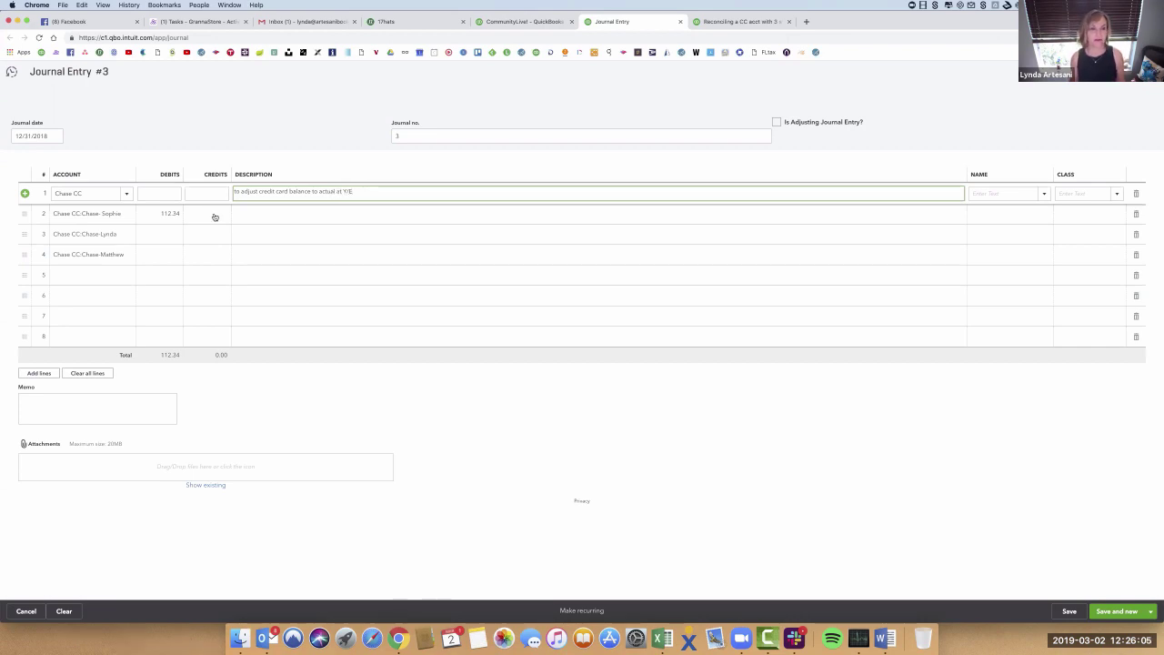
{"action": "left_click", "coordinate": [155, 233]}
After rechecking the balance sheet, credit Chase-Matthew 7,592.84 on line 4
{"action": "left_click", "coordinate": [542, 24]}
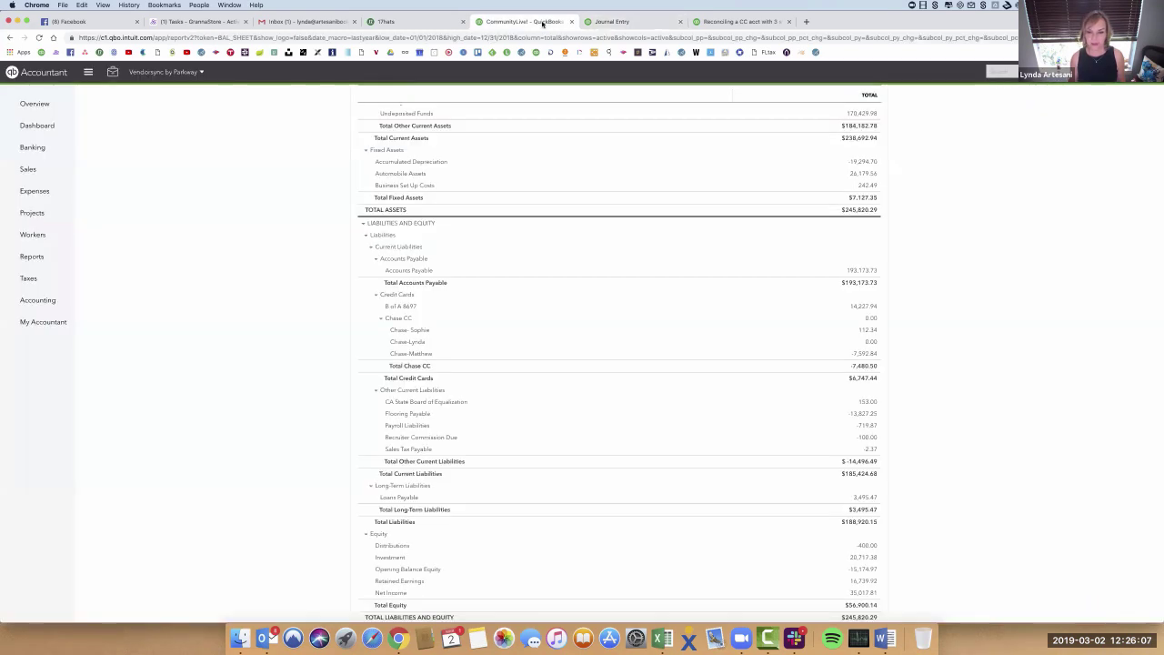
{"action": "left_click", "coordinate": [639, 21]}
{"action": "left_click", "coordinate": [555, 23]}
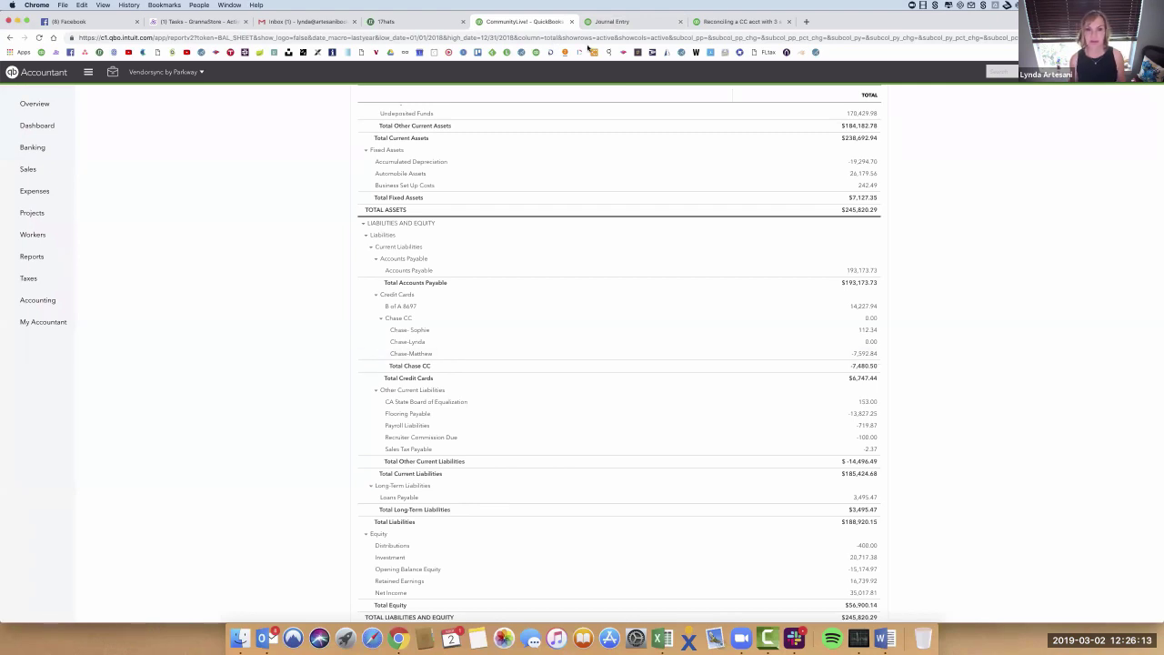
{"action": "left_click", "coordinate": [636, 21]}
{"action": "left_click", "coordinate": [198, 254]}
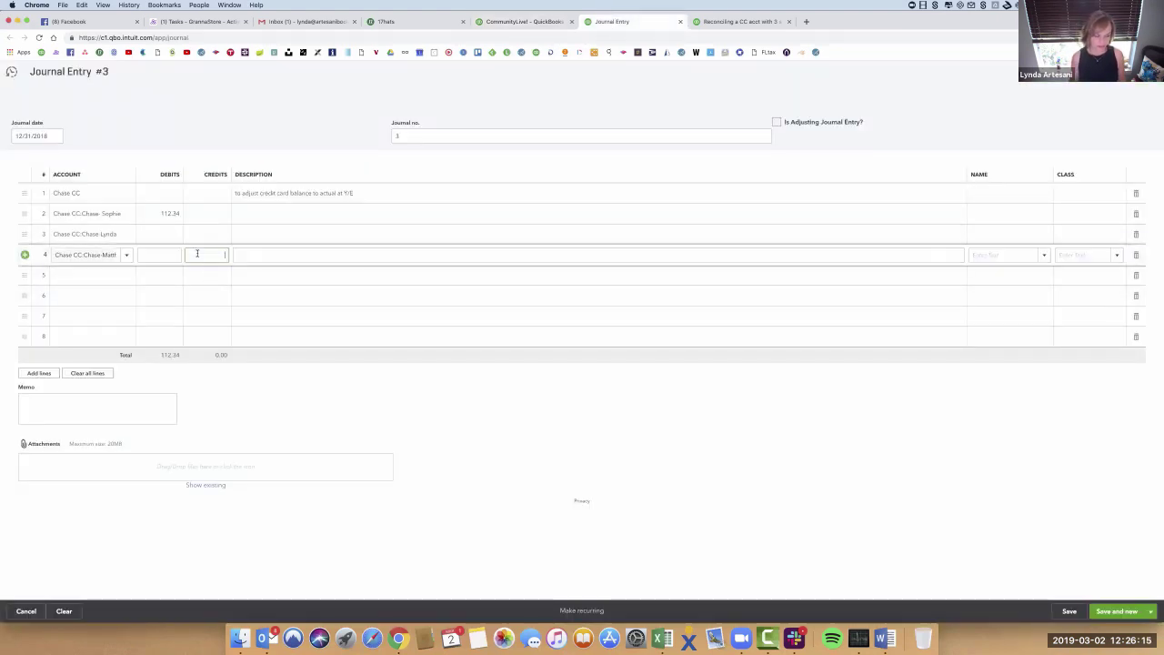
{"action": "type", "text": "75"}
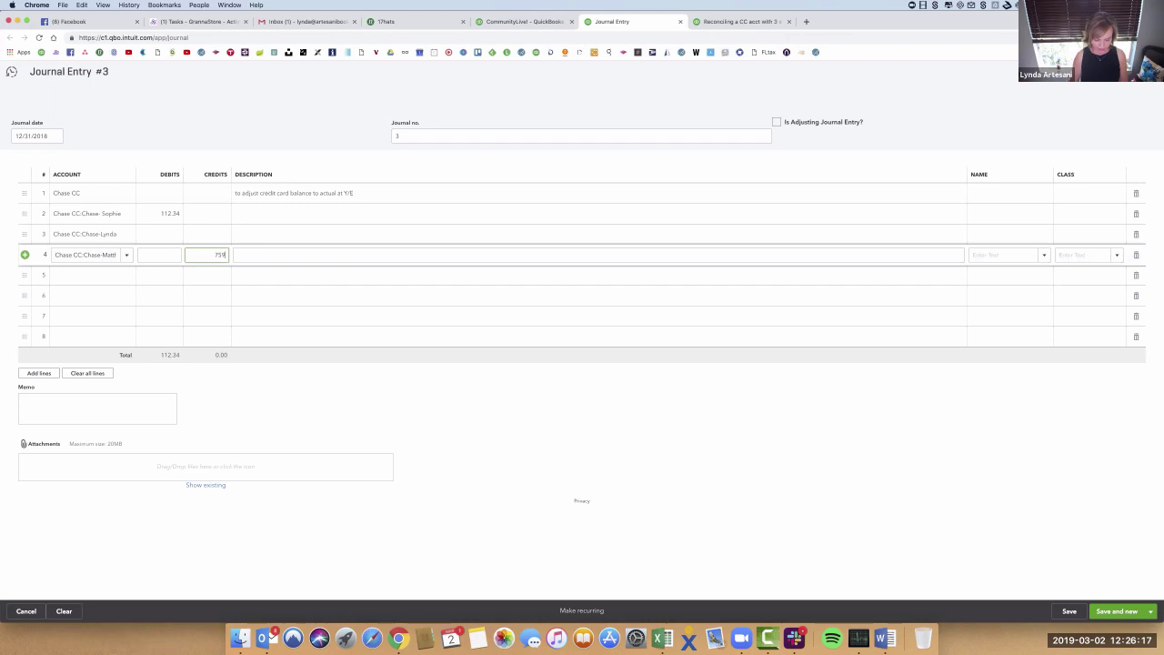
{"action": "type", "text": "92.84"}
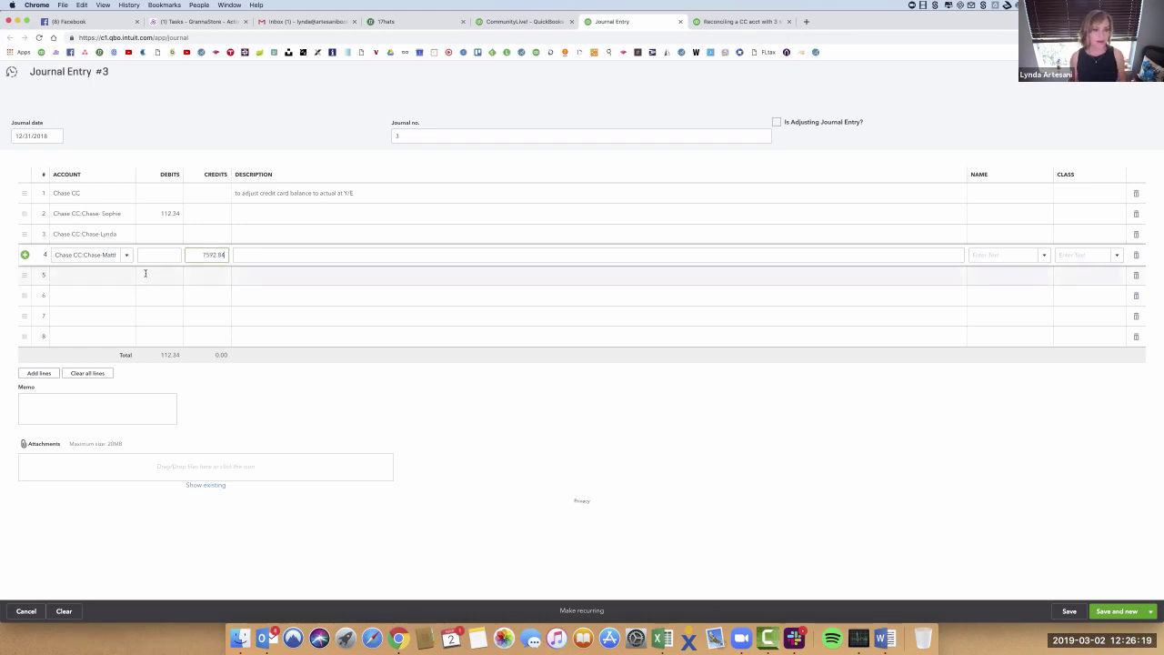
{"action": "left_click", "coordinate": [144, 272]}
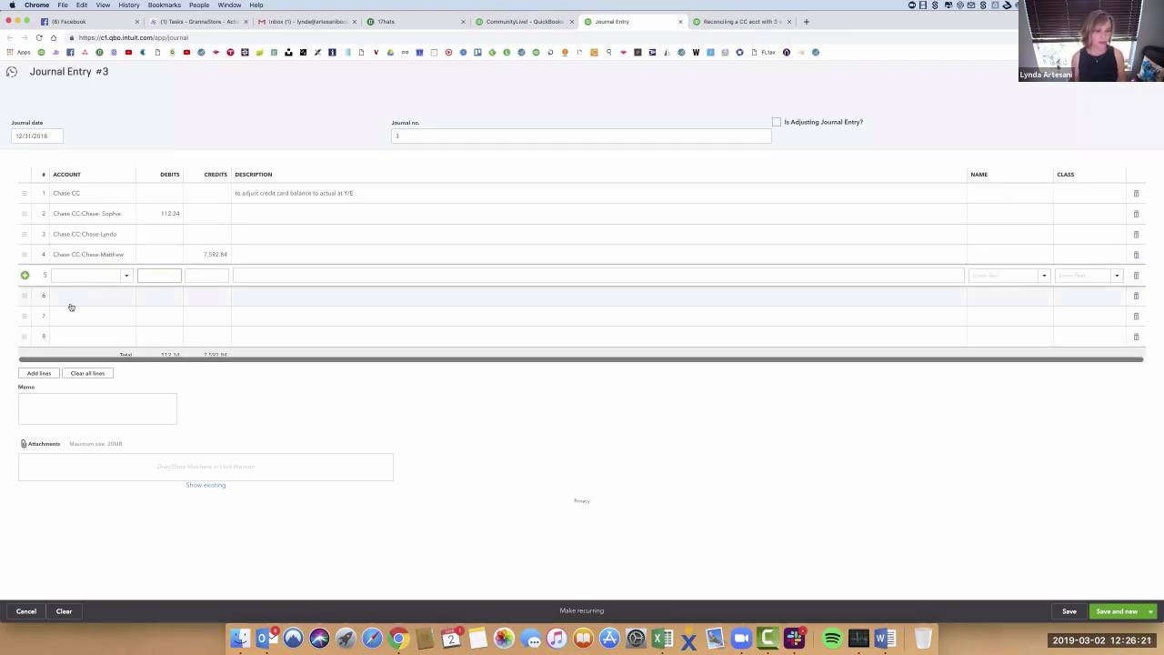
Add Uncategorized Expense on line 5 and copy its auto-filled 7,480.50 amount
{"action": "left_click", "coordinate": [61, 277]}
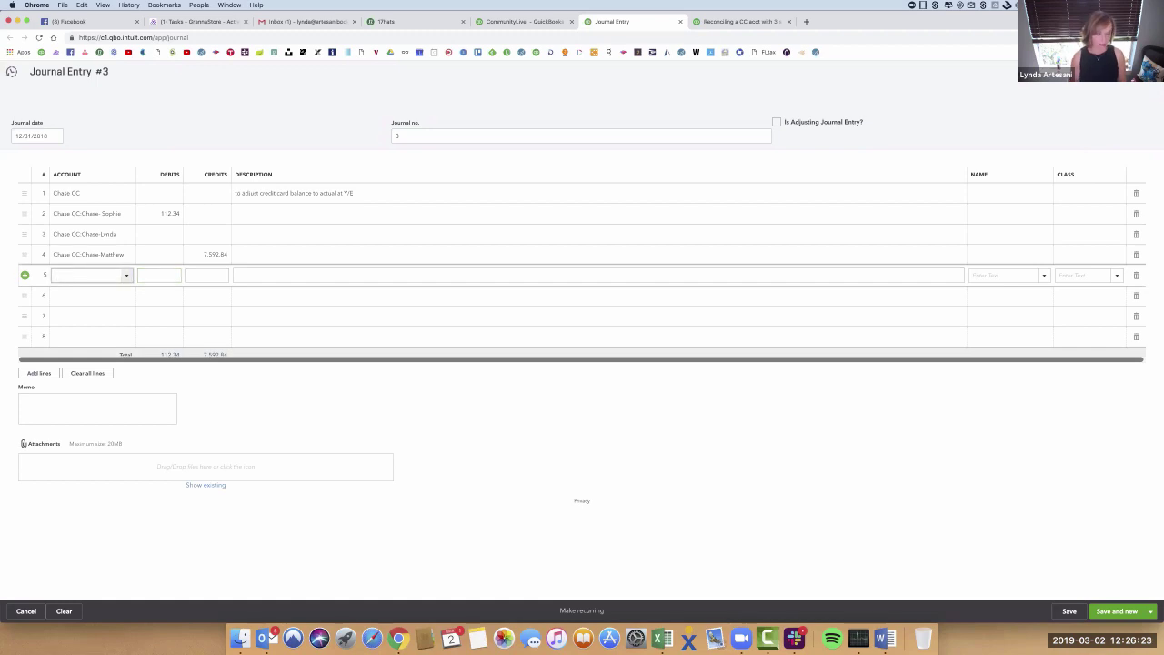
{"action": "type", "text": "qu"}
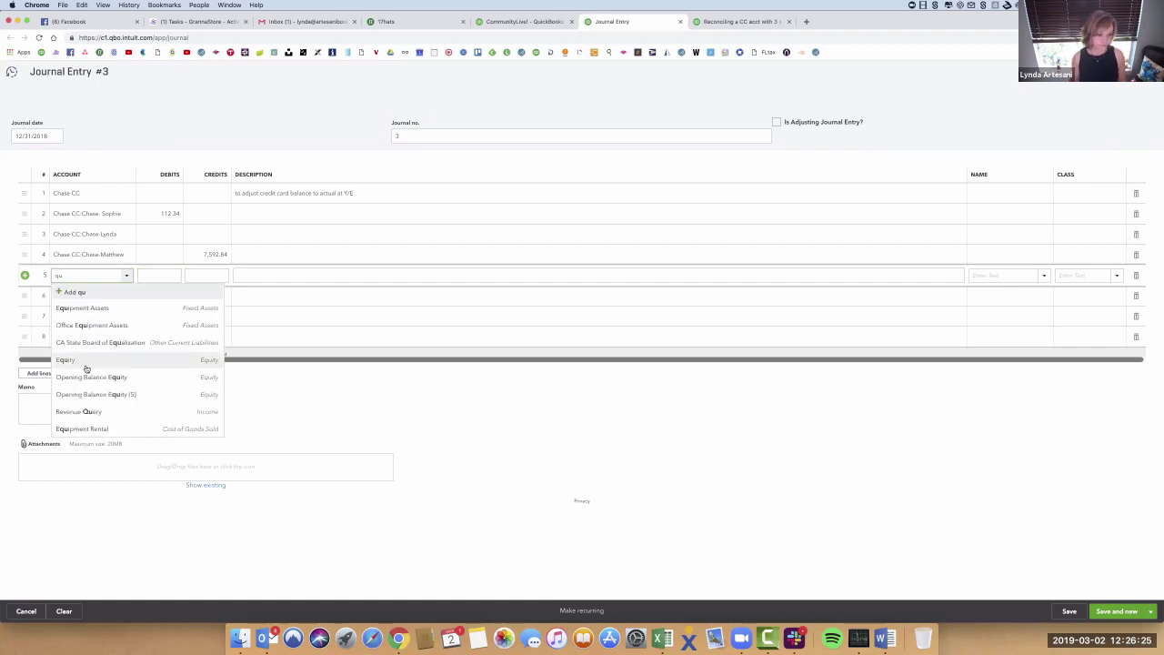
{"action": "left_click", "coordinate": [57, 276]}
{"action": "key", "text": "BackSpace"}
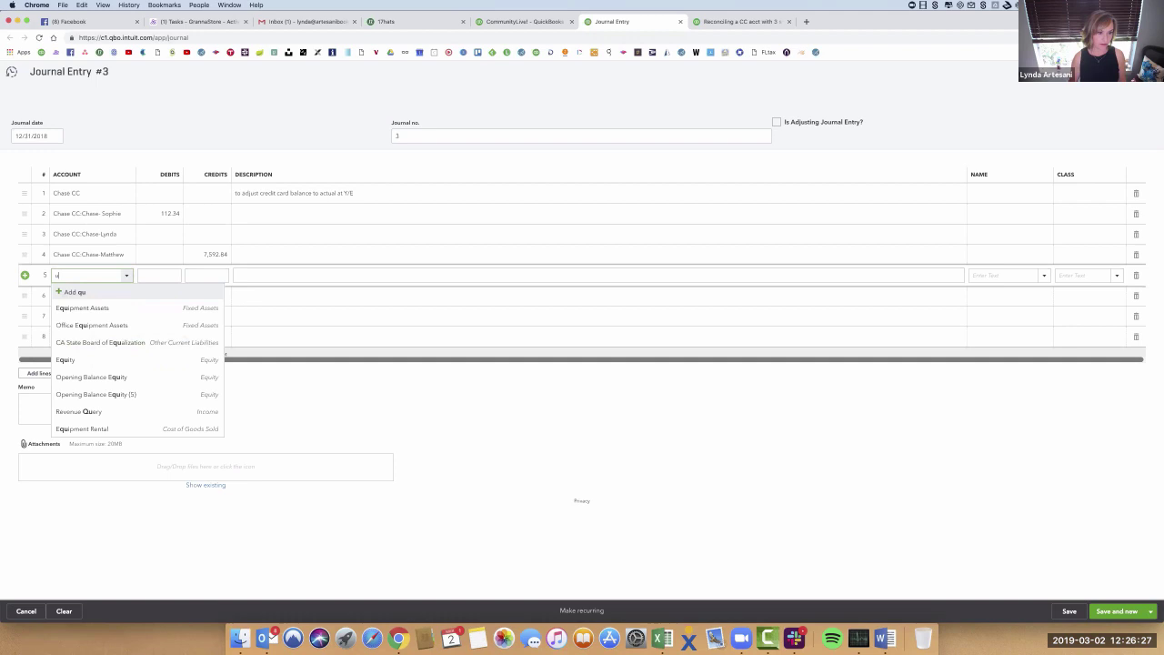
{"action": "type", "text": "ncategorized Asset"}
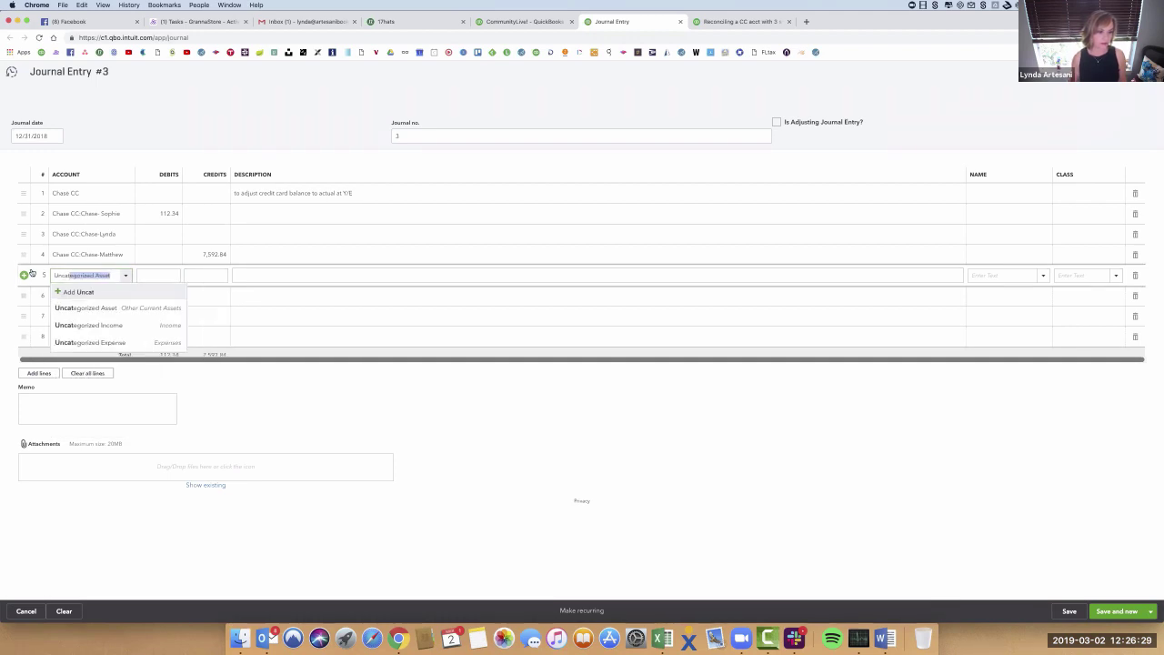
{"action": "left_click", "coordinate": [90, 342]}
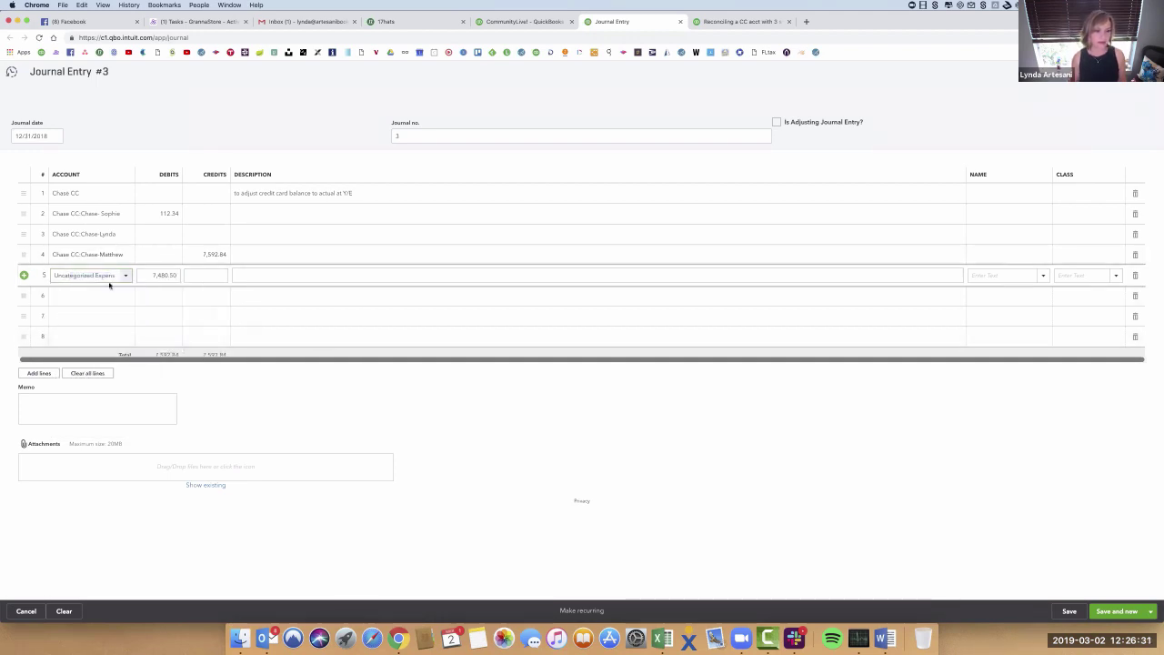
{"action": "left_click_drag", "start_coordinate": [148, 276], "coordinate": [177, 275]}
{"action": "right_click", "coordinate": [168, 276]}
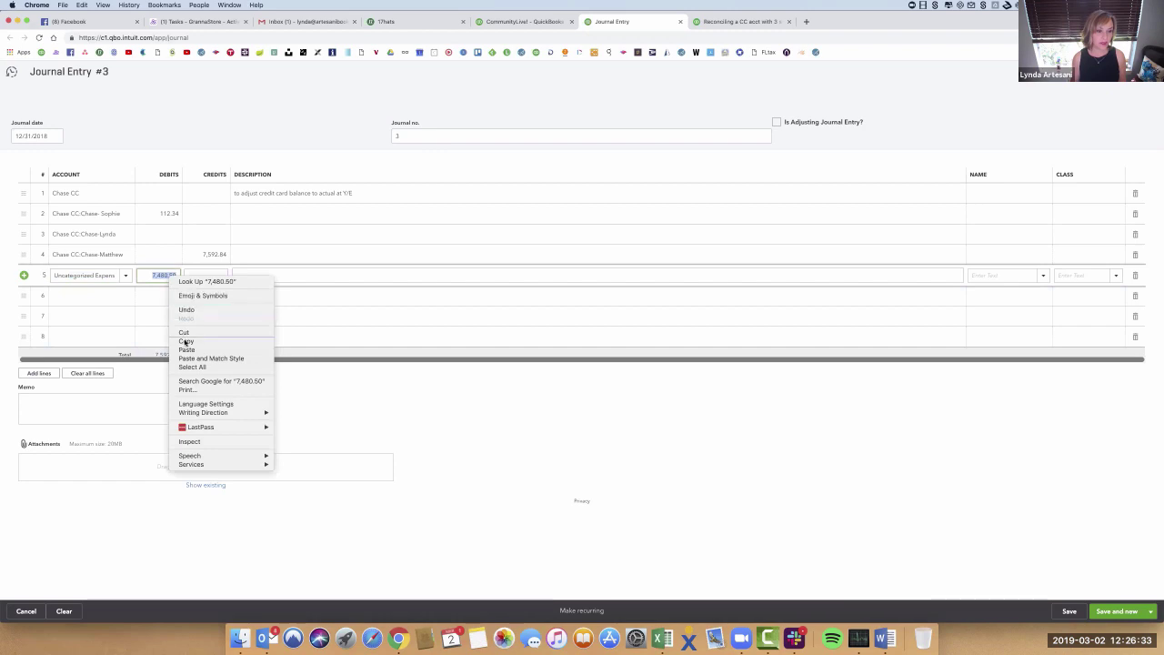
{"action": "left_click", "coordinate": [174, 334]}
Paste 7,480.50 as the Chase CC line 1 debit and delete temporary line 5
{"action": "left_click", "coordinate": [147, 194]}
{"action": "right_click", "coordinate": [148, 193]}
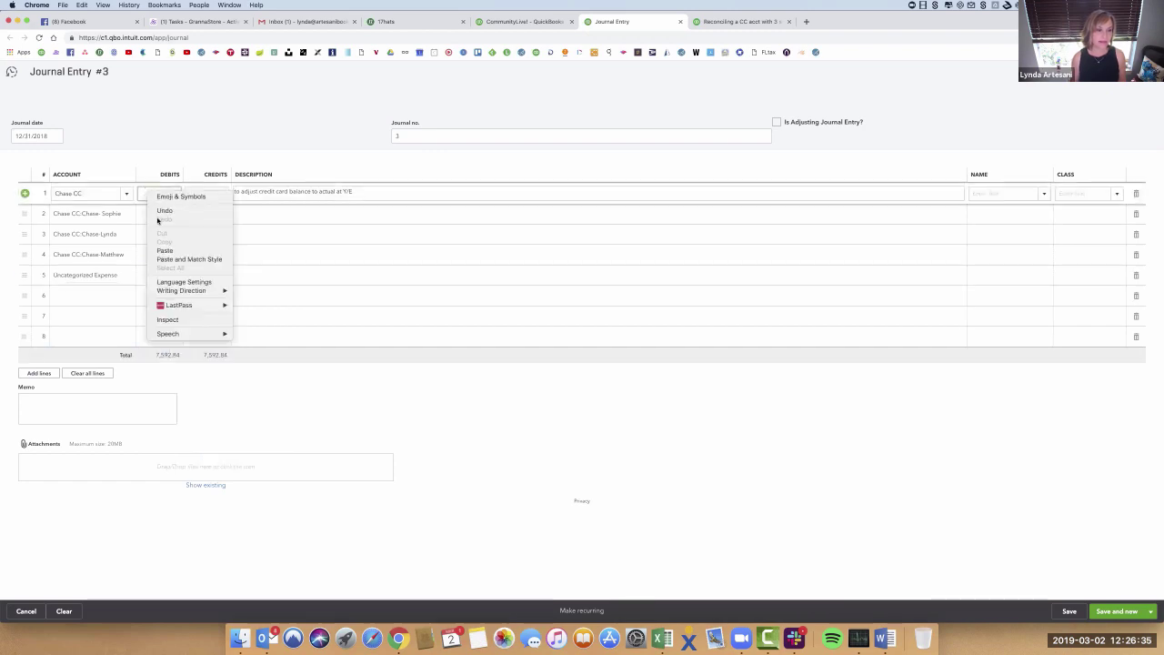
{"action": "left_click", "coordinate": [154, 194]}
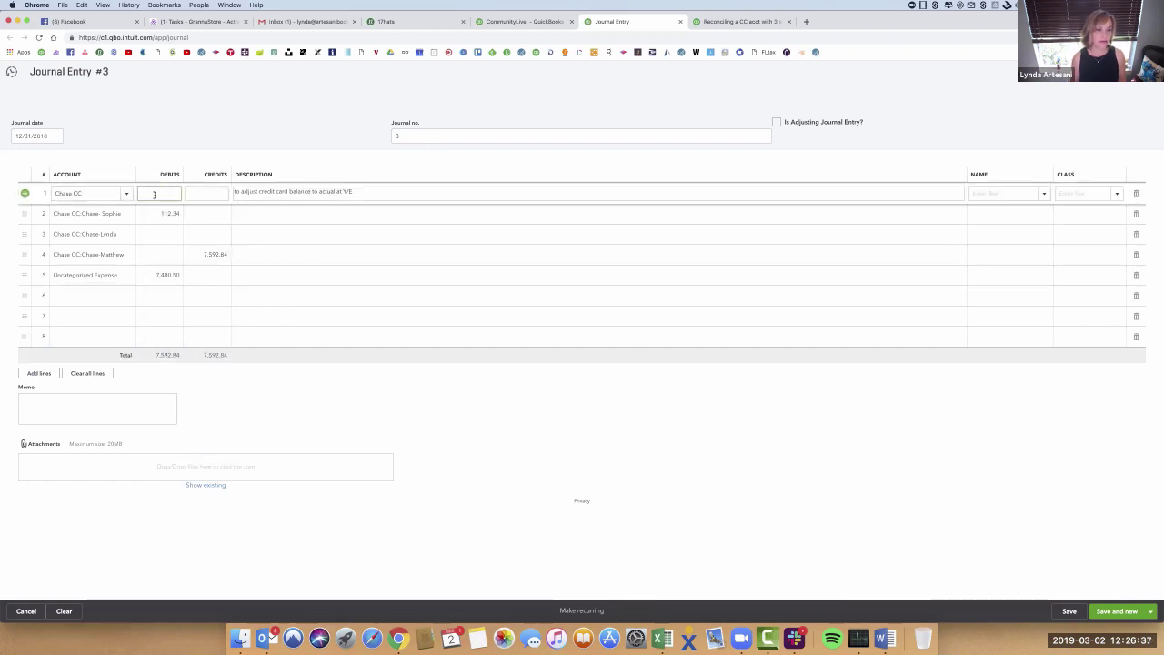
{"action": "right_click", "coordinate": [155, 194]}
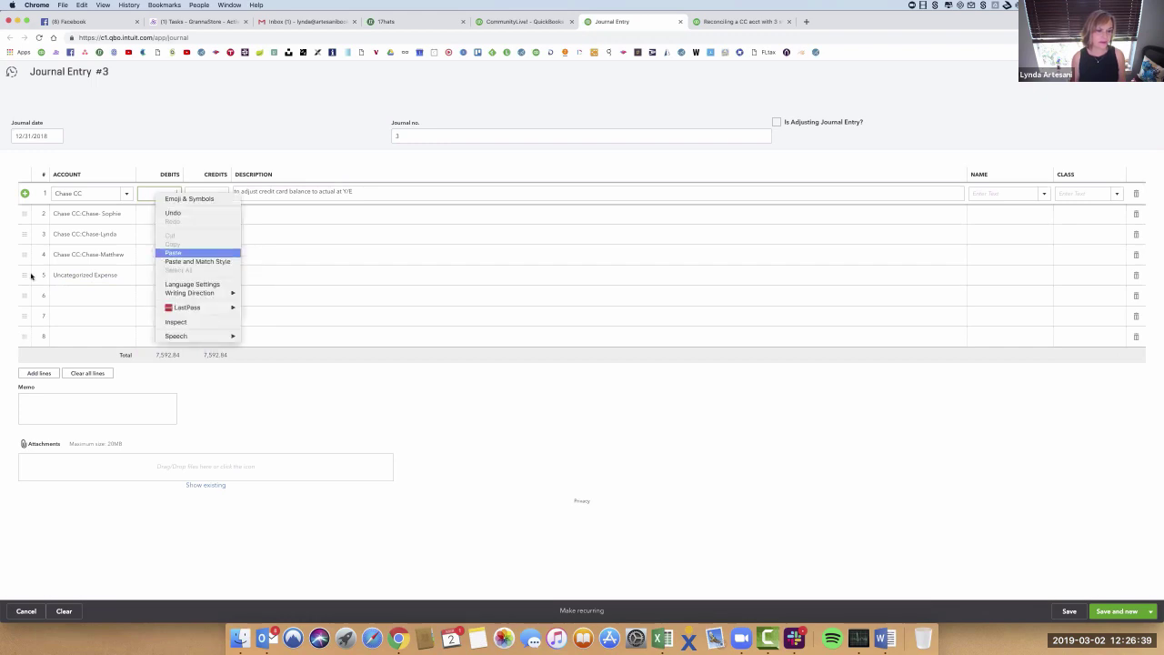
{"action": "left_click", "coordinate": [173, 253]}
{"action": "left_click", "coordinate": [1135, 274]}
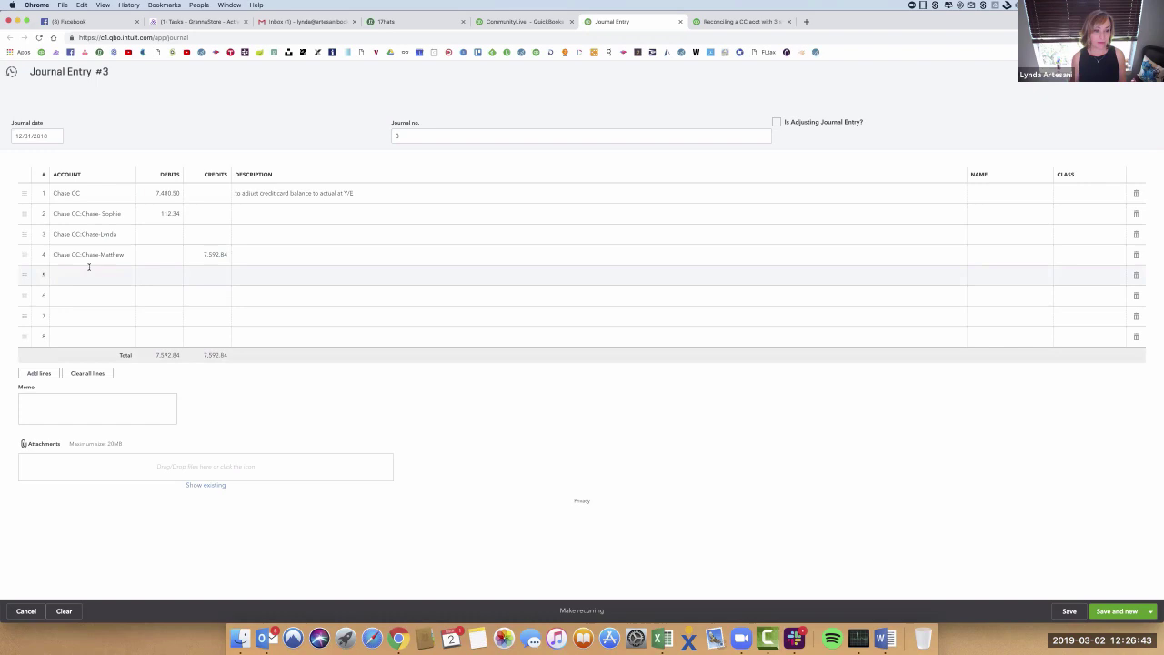
Copy the 'to adjust credit card balance to actual at Y/E' description to lines 2–4, then save
{"action": "left_click", "coordinate": [345, 194]}
{"action": "right_click", "coordinate": [345, 194]}
{"action": "left_click", "coordinate": [360, 257]}
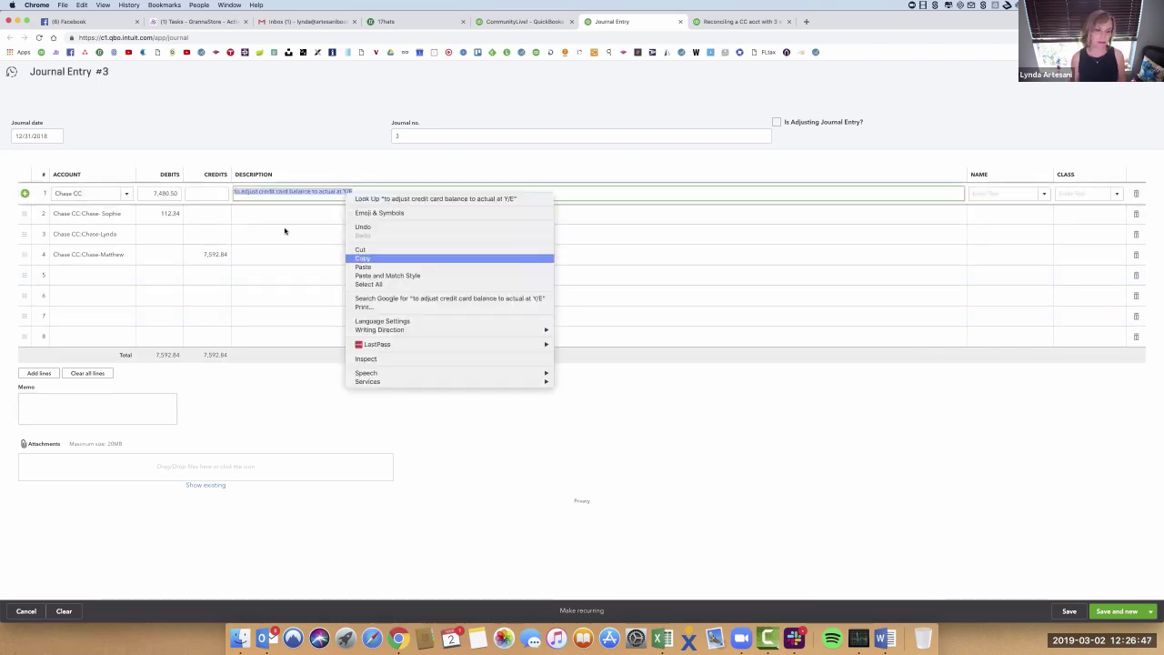
{"action": "left_click", "coordinate": [257, 215]}
{"action": "right_click", "coordinate": [258, 215]}
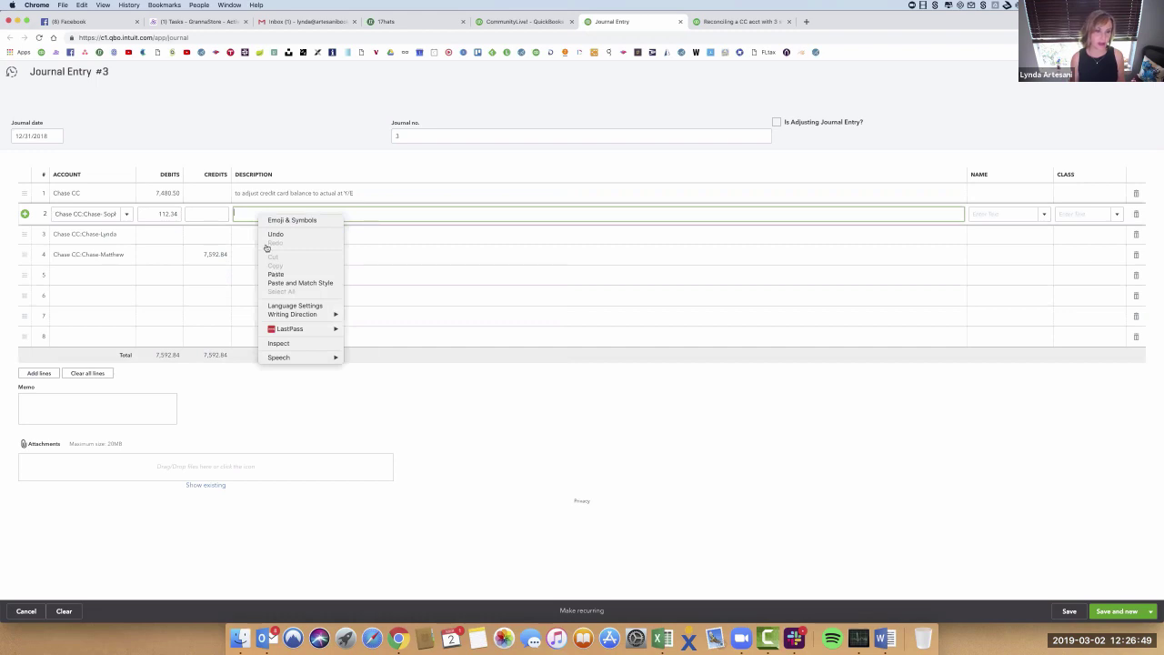
{"action": "left_click", "coordinate": [273, 270]}
{"action": "left_click", "coordinate": [254, 241]}
{"action": "right_click", "coordinate": [253, 238]}
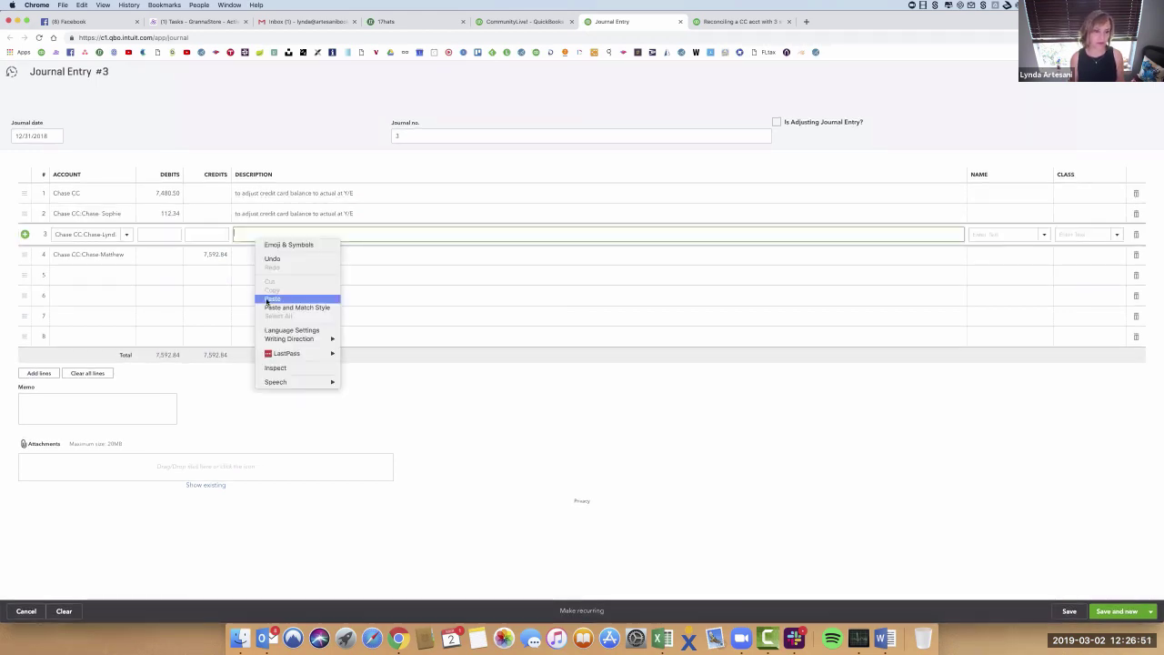
{"action": "left_click", "coordinate": [271, 297]}
{"action": "left_click", "coordinate": [254, 257]}
{"action": "right_click", "coordinate": [254, 255]}
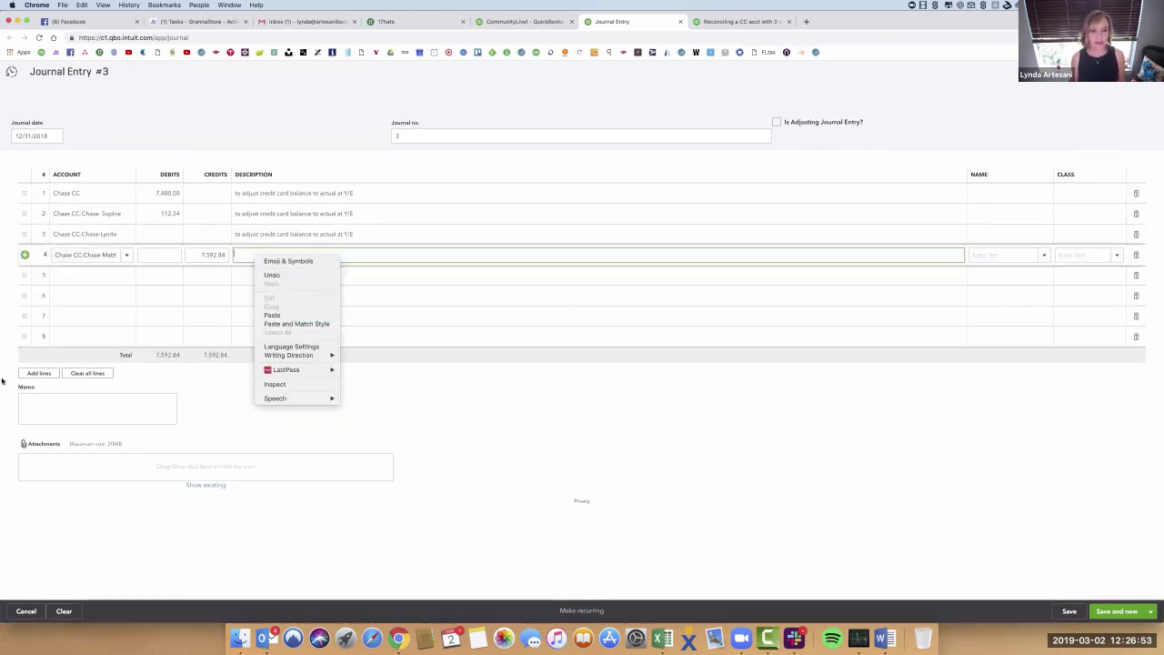
{"action": "left_click", "coordinate": [271, 316]}
{"action": "left_click", "coordinate": [1070, 611]}
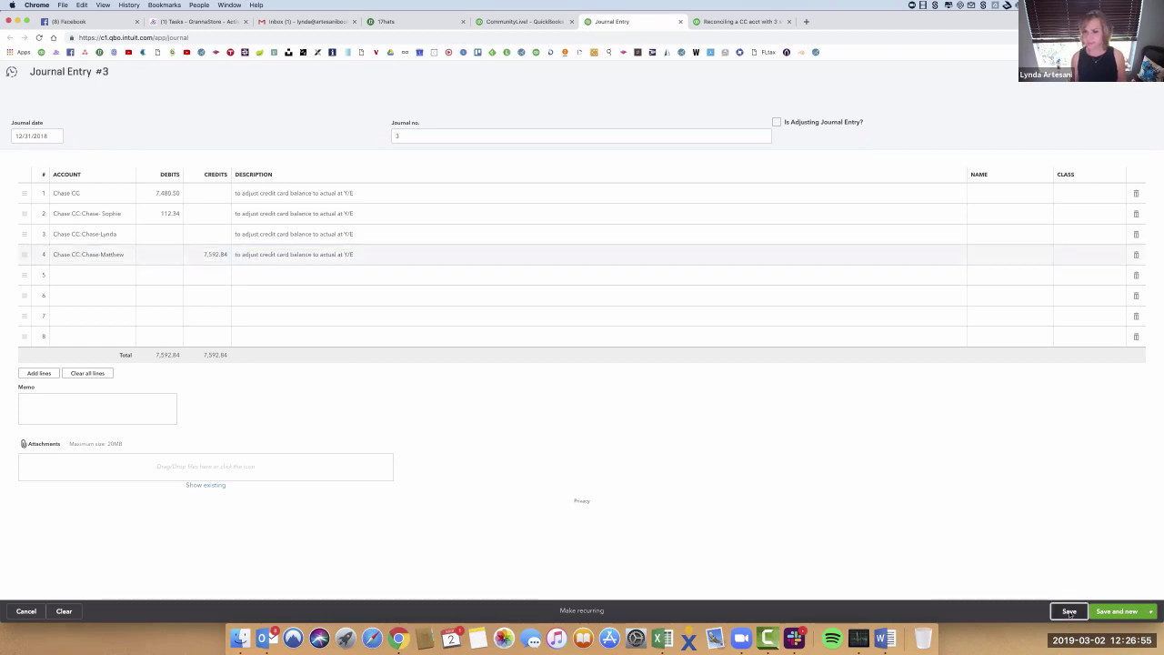
Reload the balance sheet to confirm Chase sub-accounts at 0.00 and Chase CC at -7,480.50
{"action": "left_click", "coordinate": [532, 22]}
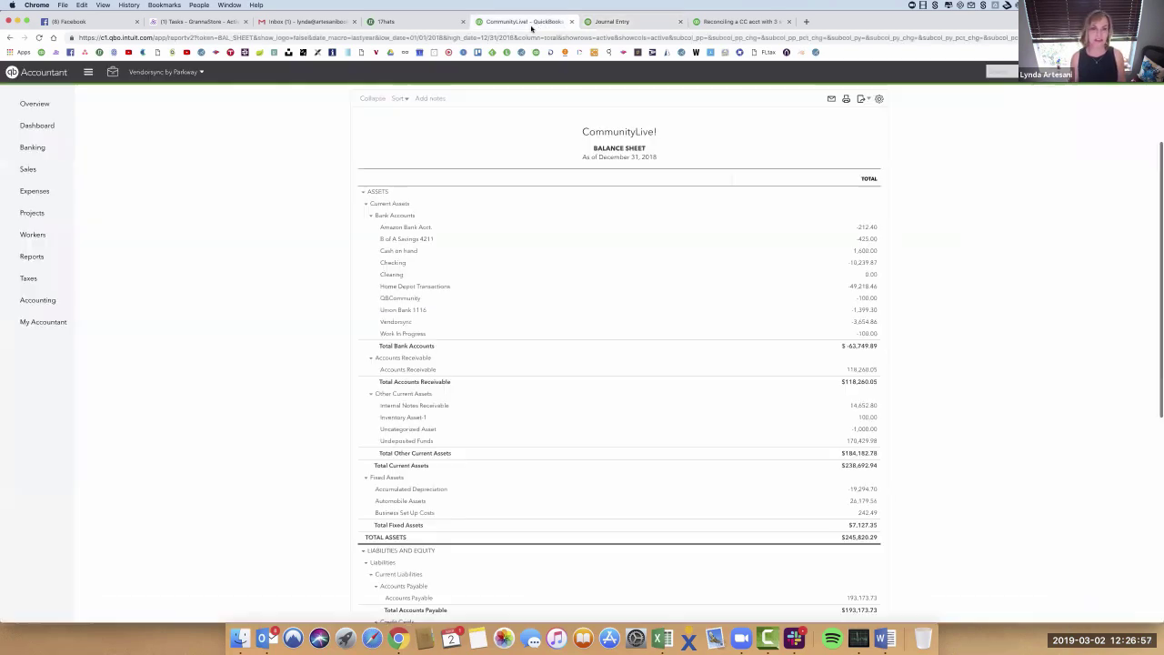
{"action": "left_click", "coordinate": [38, 38]}
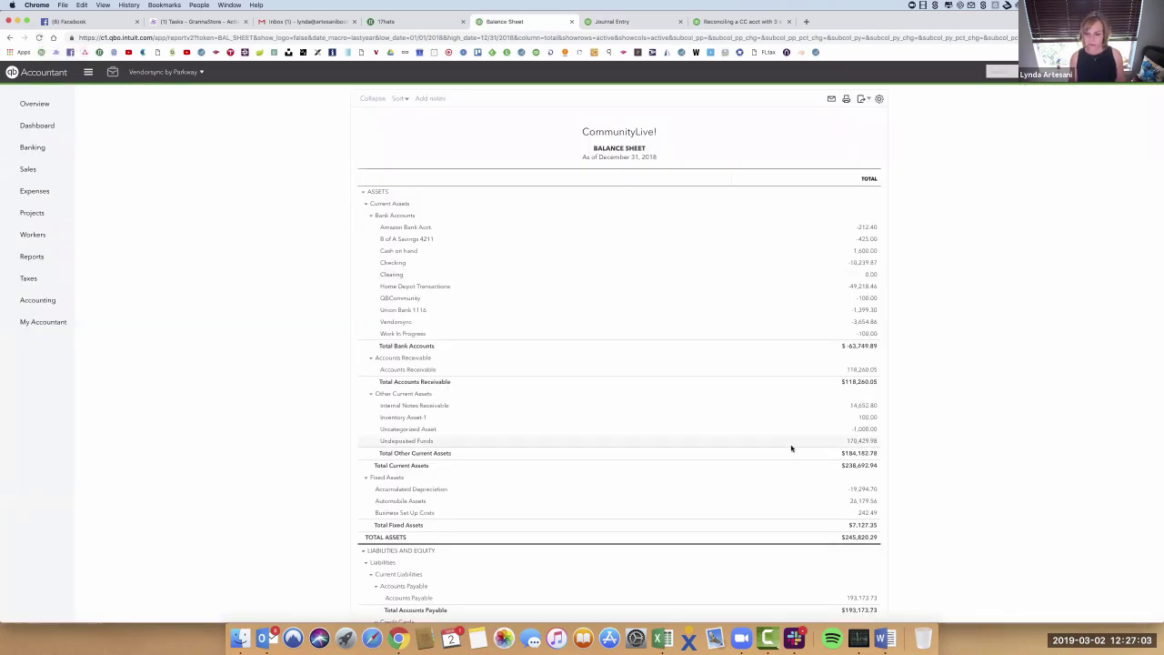
{"action": "scroll", "coordinate": [791, 447], "scroll_direction": "down", "scroll_amount": 5}
{"action": "scroll", "coordinate": [791, 448], "scroll_direction": "down", "scroll_amount": 2}
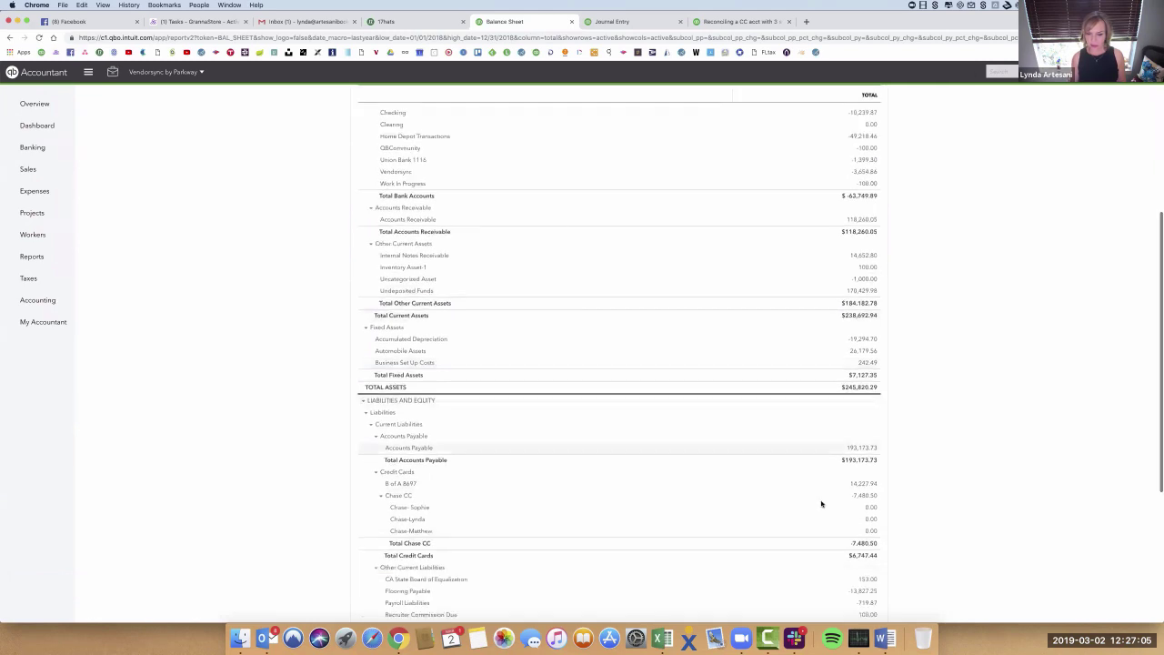